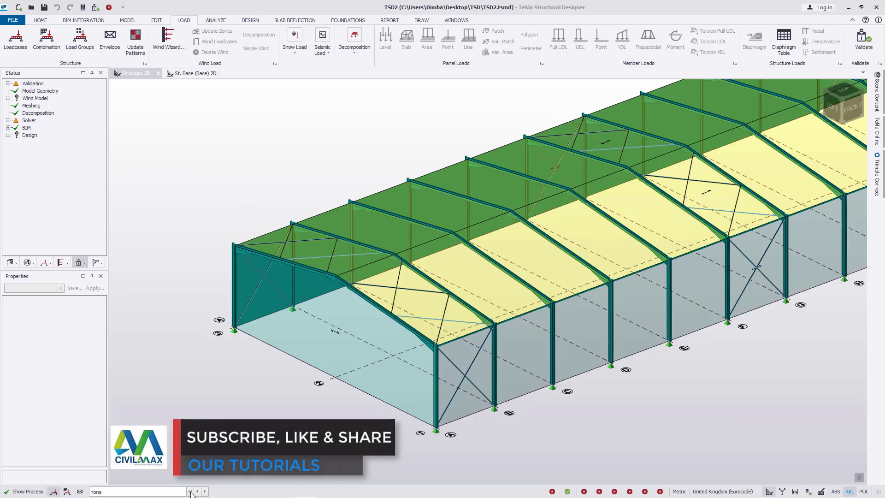
Step: Review the Imposed and Wind loadcase types in the loadcase setup, leaving both unchanged
left_click(189, 491)
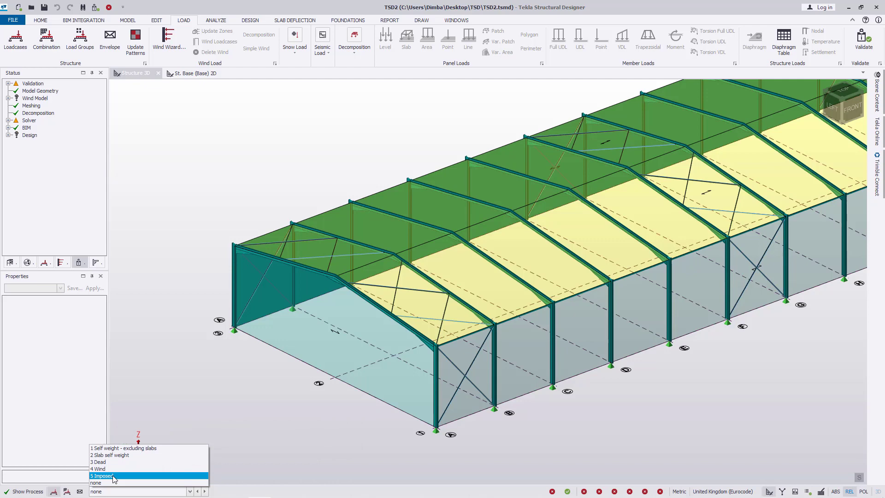
left_click(288, 422)
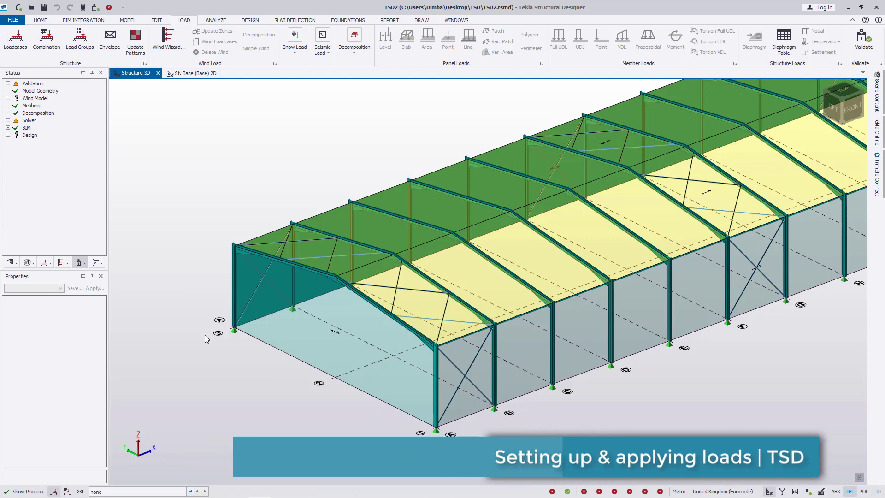
left_click(16, 39)
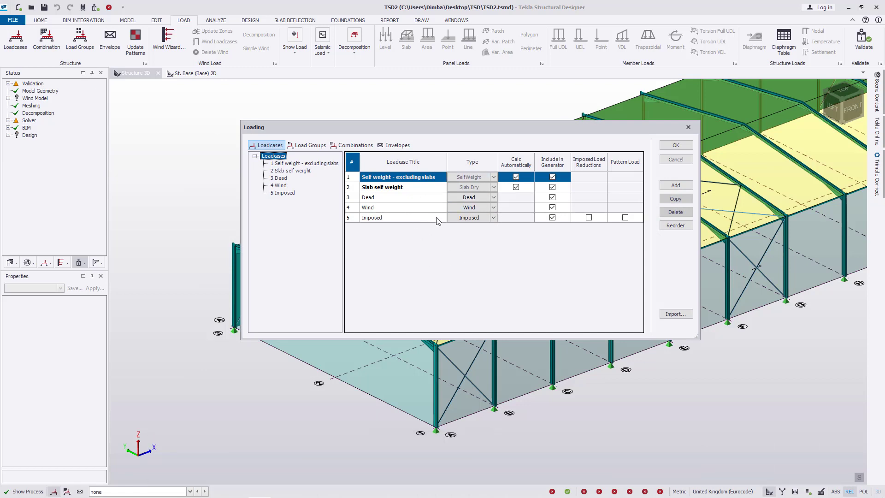
left_click(493, 218)
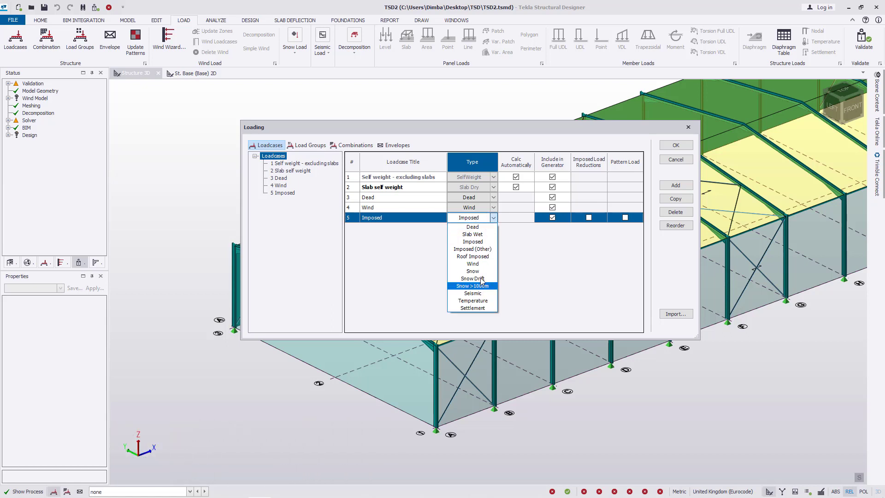
left_click(511, 241)
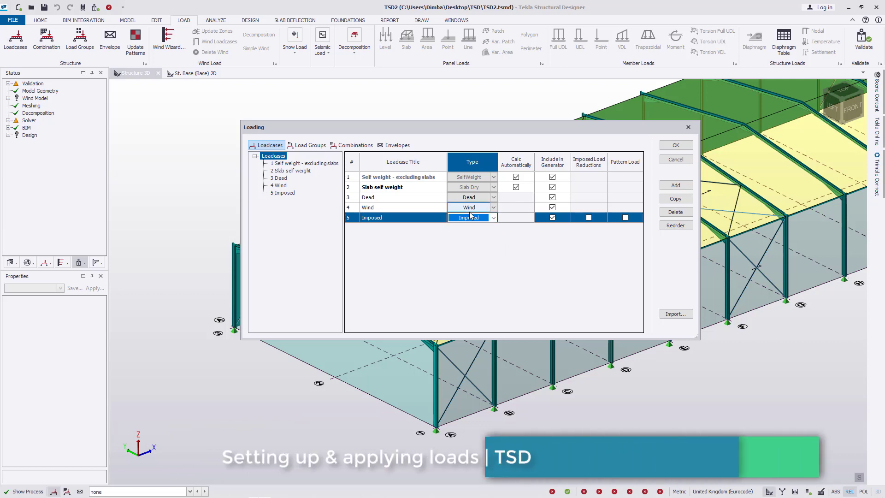
left_click(492, 208)
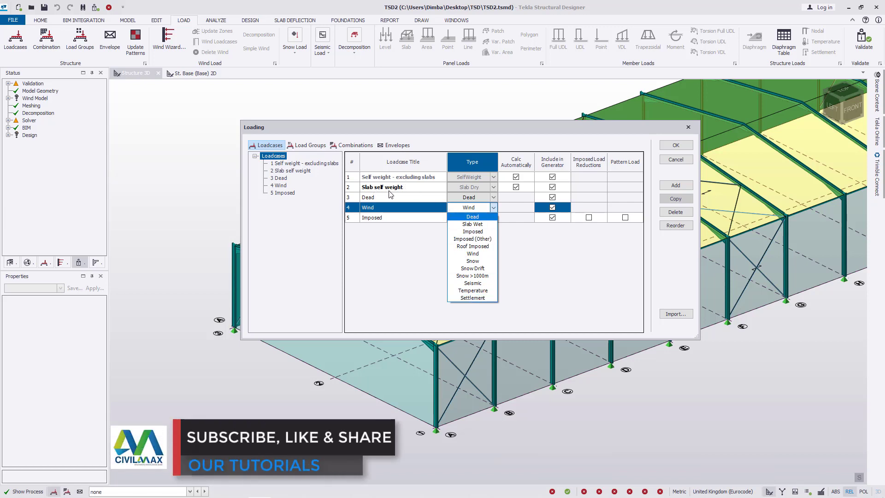
left_click(417, 260)
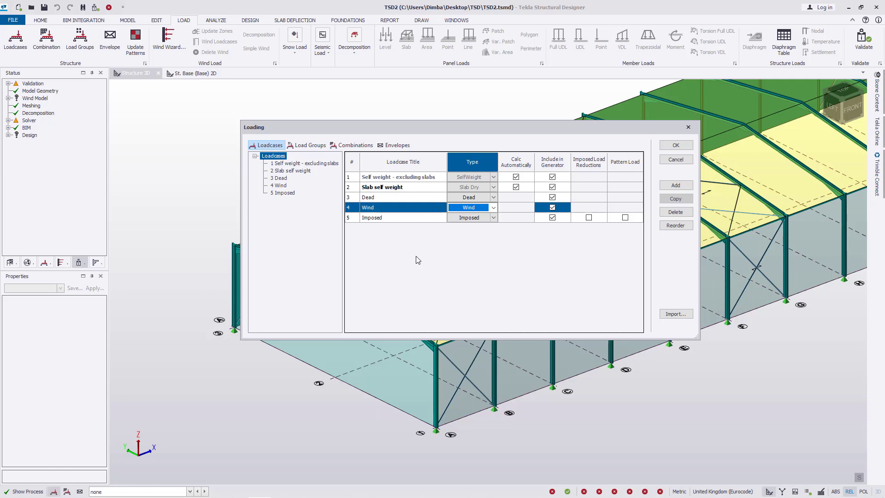
left_click(688, 127)
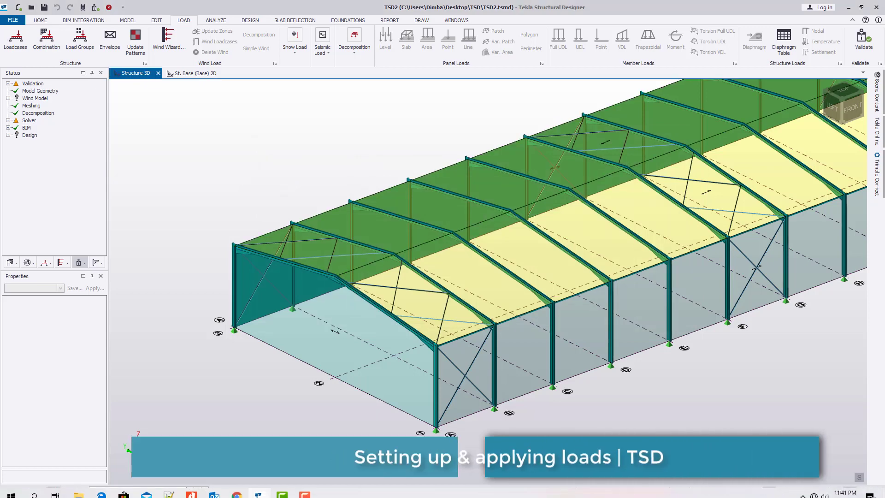
Step: Display the 5 Imposed roof area loads (5.000 kN/m²), zoom in to inspect them, and show the Analyze commands
left_click(190, 492)
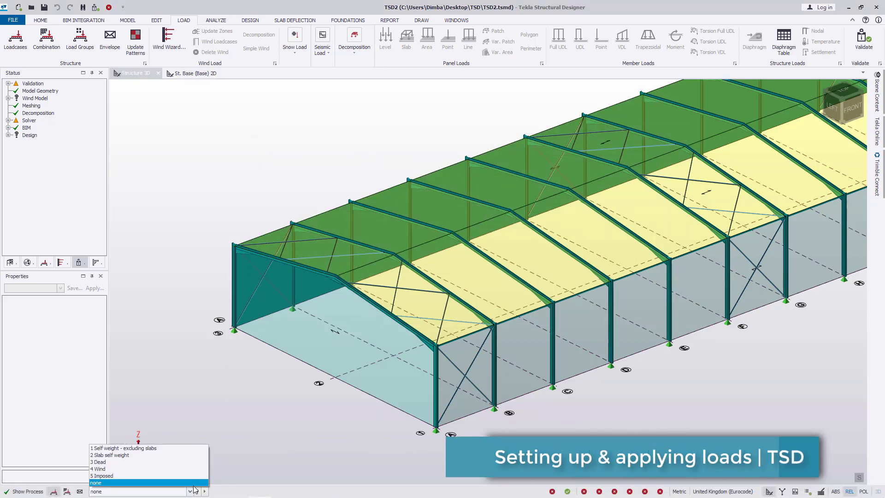
left_click(184, 476)
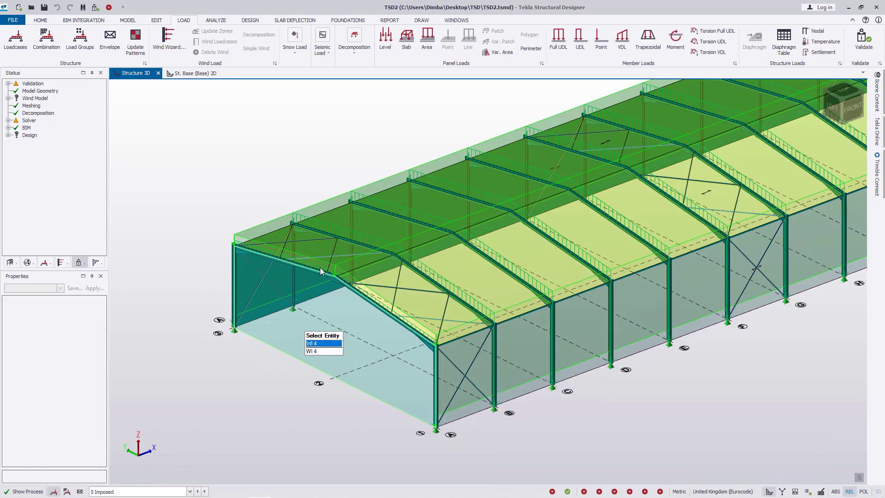
scroll(320, 258, "up", 2)
scroll(321, 259, "up", 5)
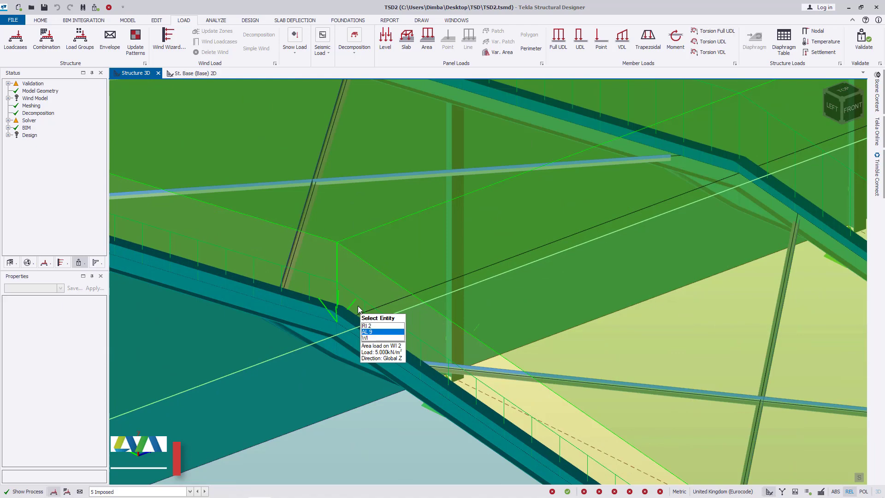
scroll(326, 275, "down", 6)
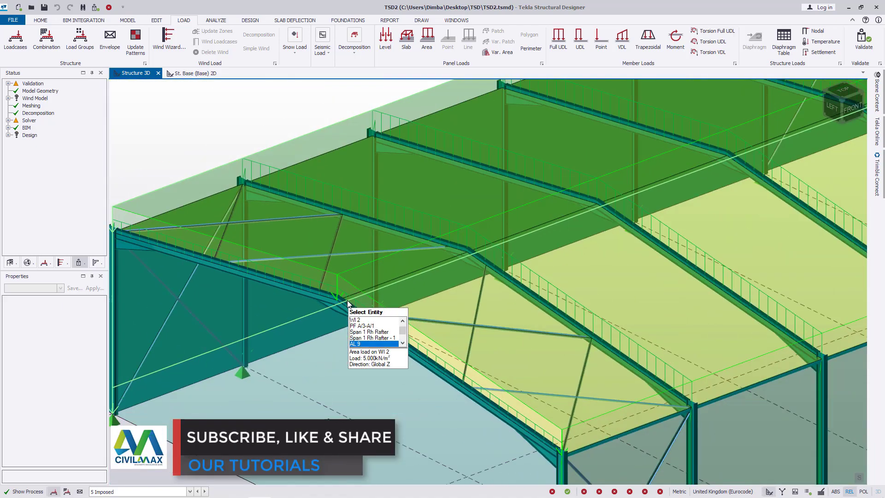
scroll(486, 265, "up", 5)
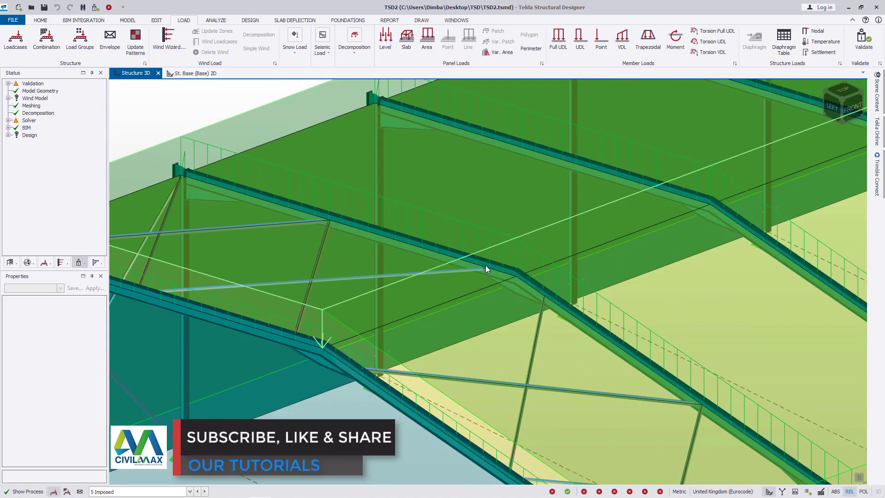
scroll(521, 274, "down", 4)
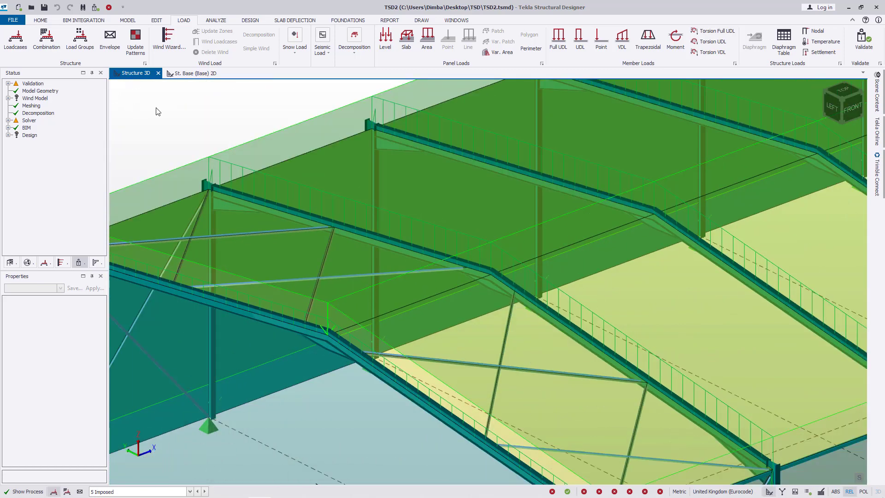
left_click(216, 20)
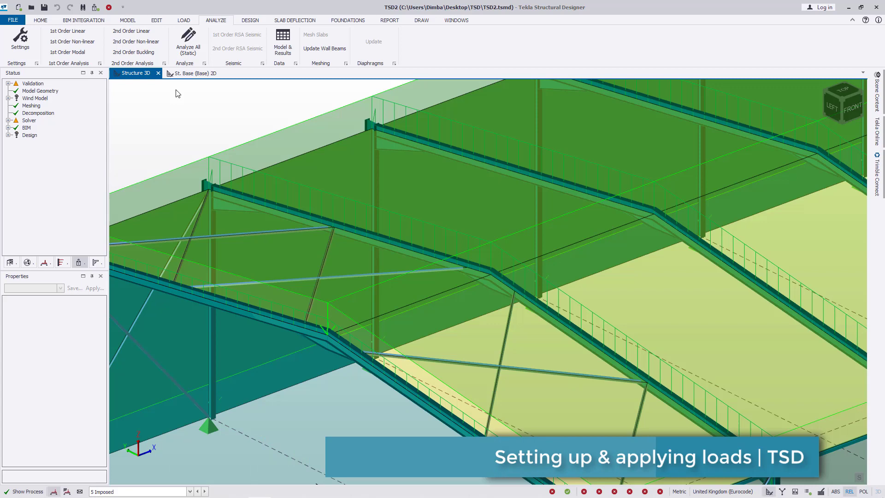
Step: Run a 1st Order Linear analysis for 5 Imposed, giving major moments of -1287.2/595.4 kNm
left_click(69, 32)
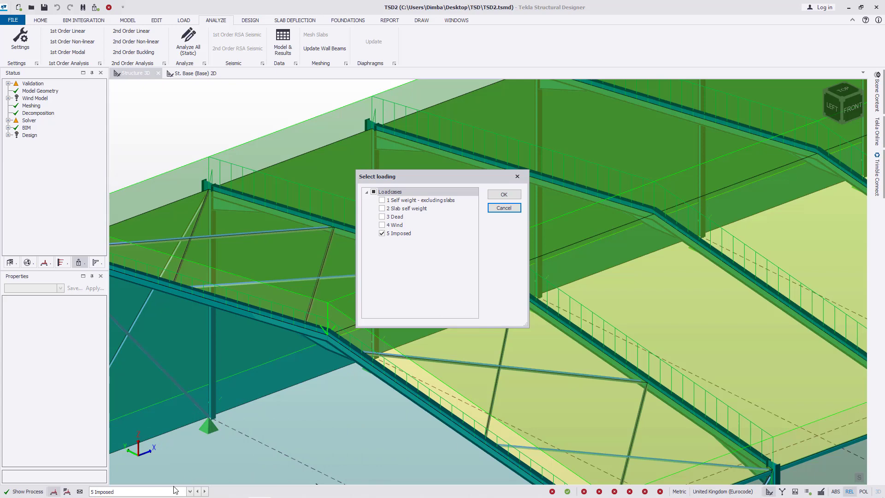
left_click(504, 194)
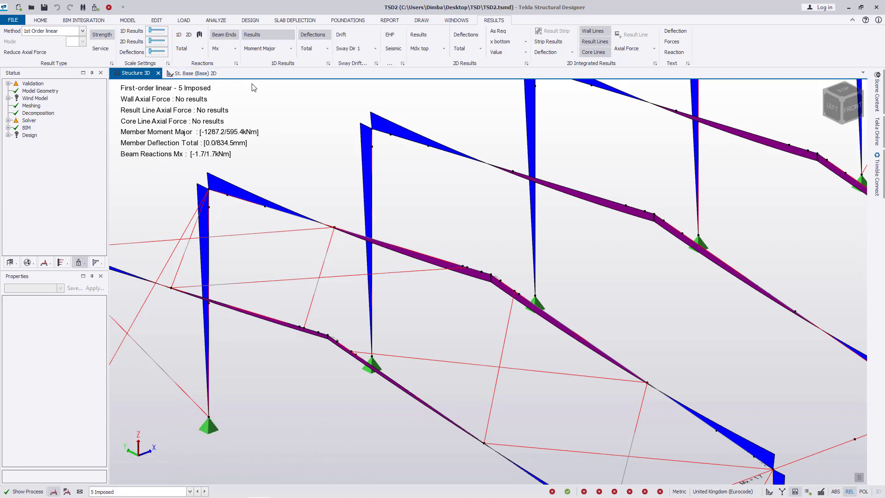
Step: Show Total support reactions at every base and inspect rafter forces near the support
left_click(202, 49)
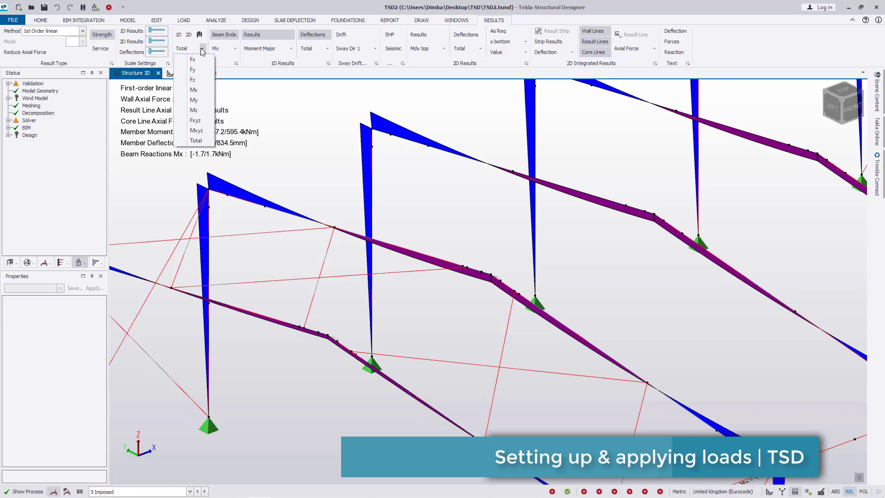
left_click(196, 141)
right_click(390, 373)
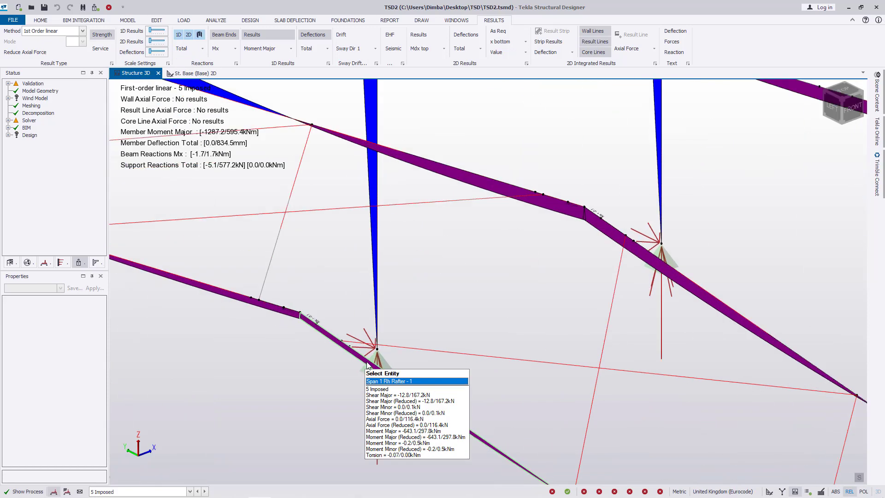
scroll(330, 220, "down", 5)
scroll(408, 349, "up", 8)
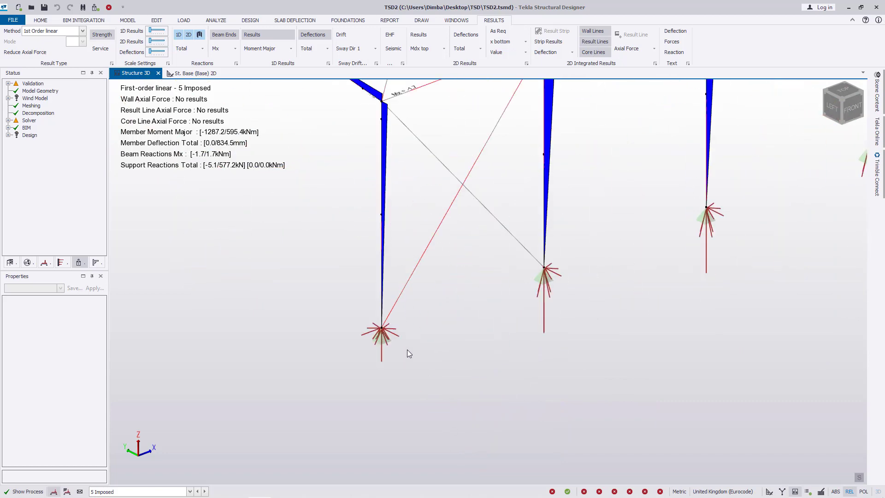
mouse_move(359, 295)
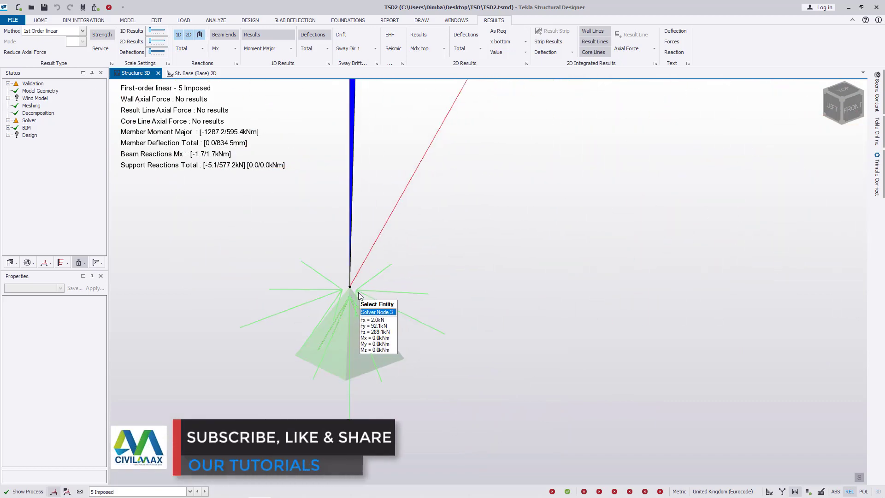
scroll(319, 386, "down", 6)
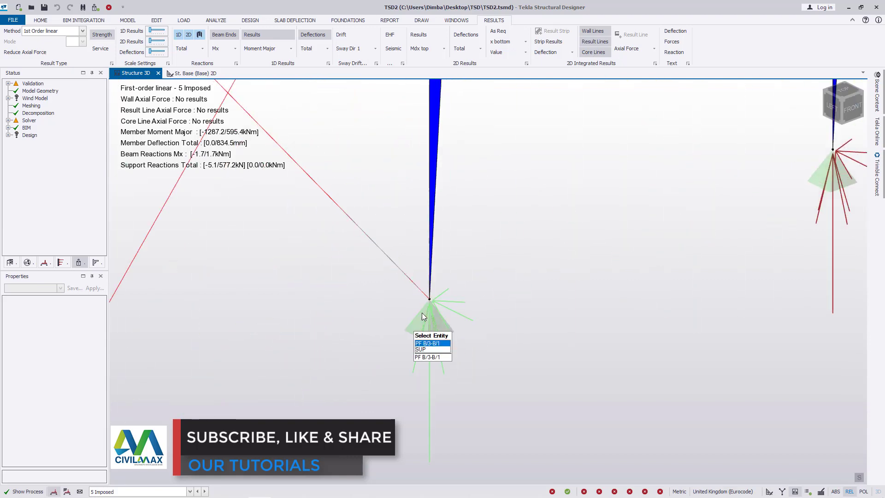
scroll(385, 339, "down", 6)
scroll(722, 296, "down", 5)
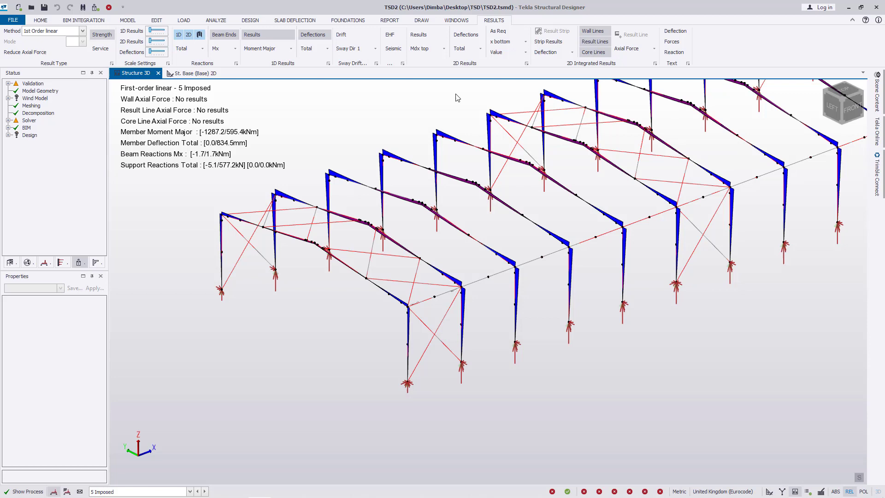
left_click(203, 49)
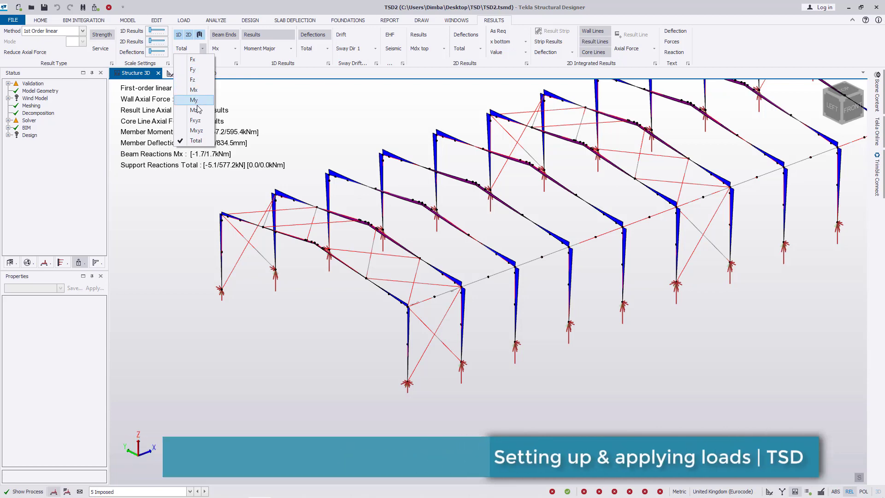
key("Escape")
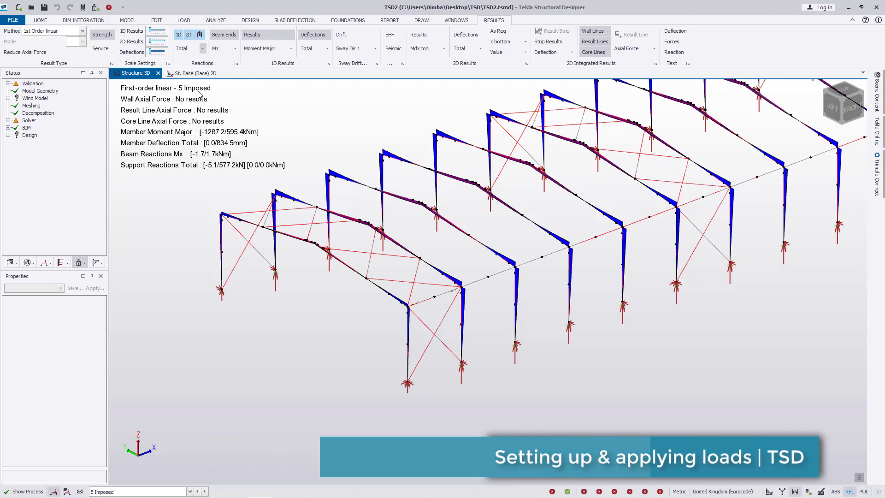
Step: Switch beam end reactions to Shear & Moment Minor (Fy&Mz)
scroll(396, 382, "up", 8)
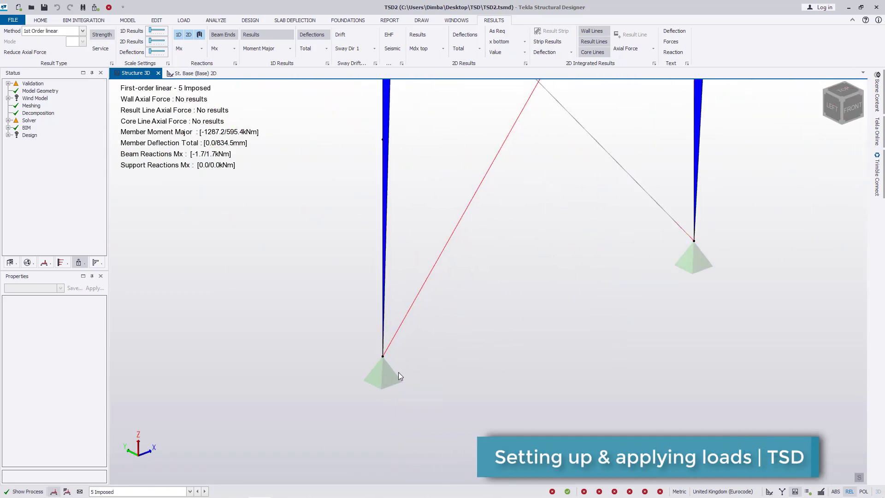
scroll(399, 372, "down", 4)
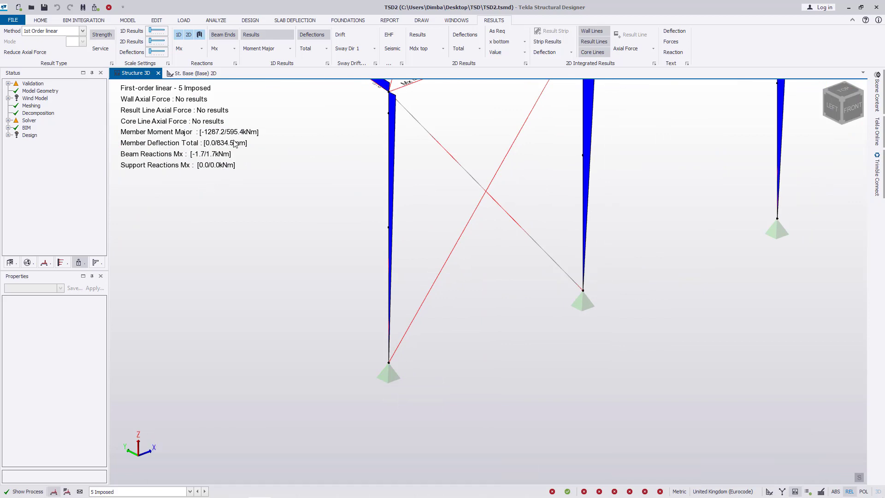
left_click(235, 50)
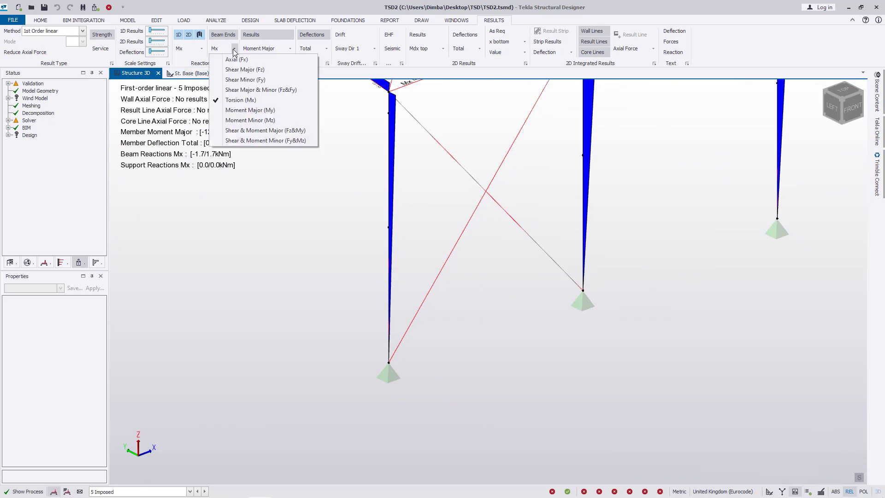
left_click(249, 141)
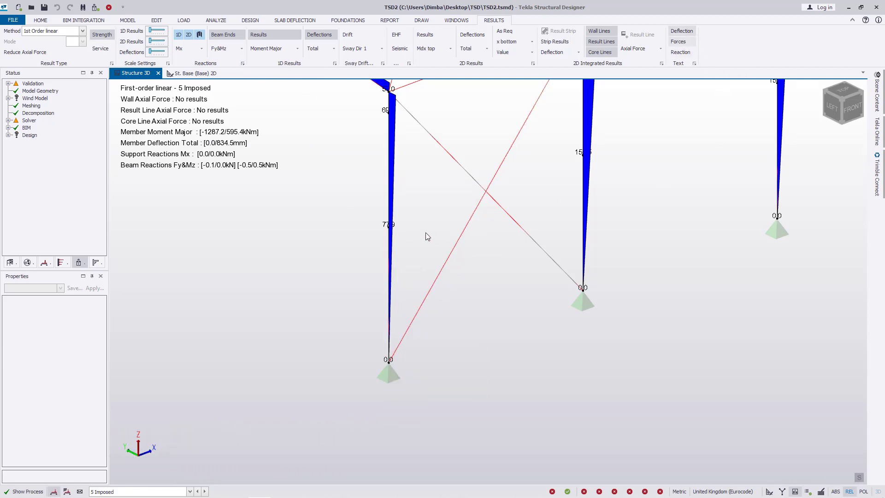
Step: Enlarge the 1D member result diagrams and turn on reaction text labels
scroll(428, 236, "down", 2)
scroll(399, 302, "up", 5)
scroll(399, 303, "down", 5)
scroll(387, 309, "up", 2)
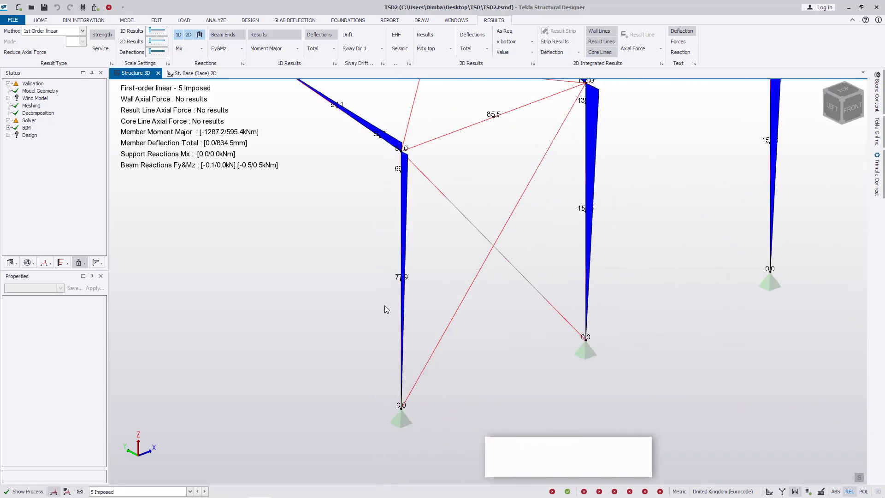
scroll(507, 189, "down", 3)
scroll(509, 194, "up", 6)
mouse_move(536, 279)
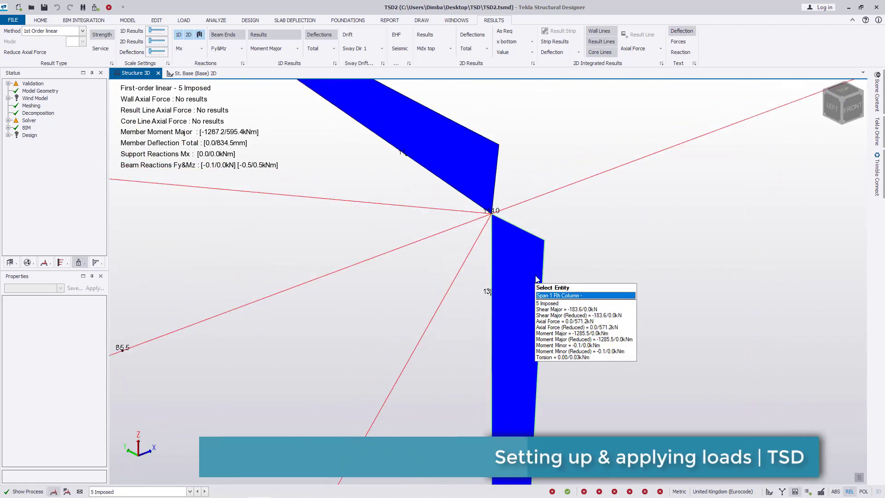
scroll(537, 279, "down", 2)
scroll(439, 271, "up", 3)
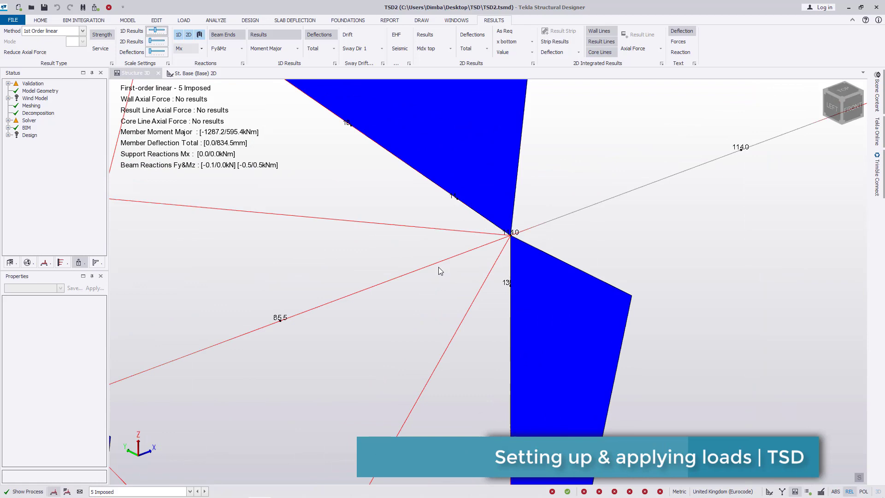
scroll(439, 267, "down", 4)
scroll(371, 194, "up", 2)
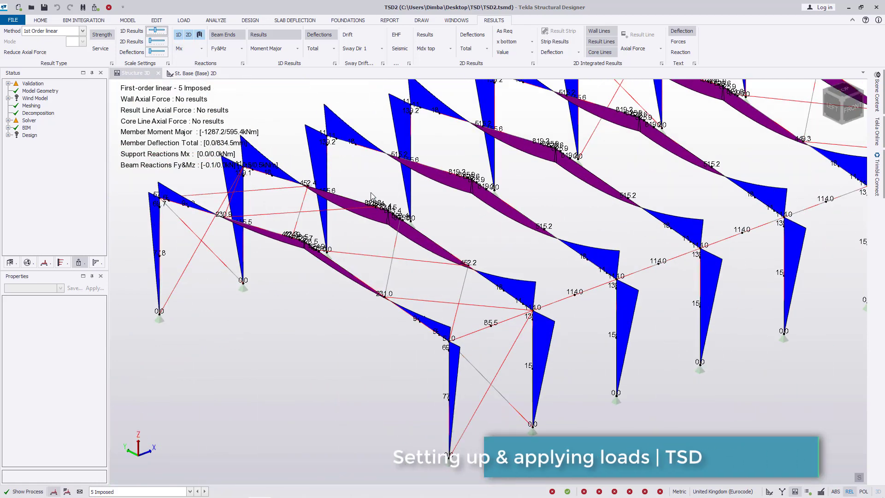
scroll(372, 195, "up", 1)
mouse_move(156, 31)
left_mouse_down()
mouse_move(171, 37)
mouse_move(131, 39)
mouse_move(172, 43)
mouse_move(159, 39)
mouse_move(168, 36)
left_mouse_up()
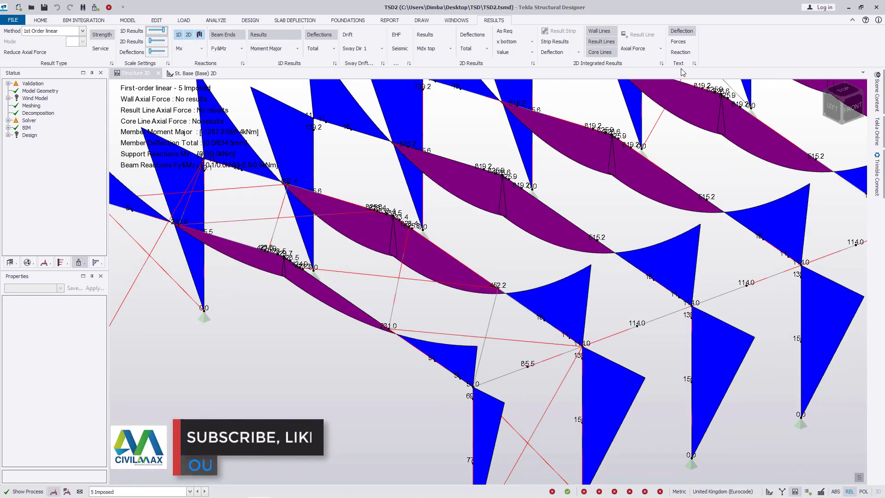
left_click(682, 52)
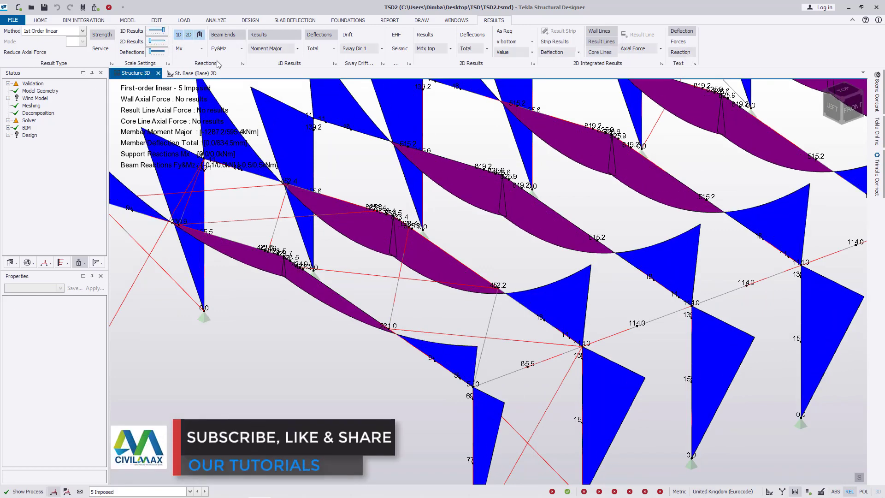
mouse_move(159, 33)
left_mouse_down()
mouse_move(150, 34)
mouse_move(166, 36)
left_mouse_up()
Step: Set 2D panel deflections to Total and rescale the member diagrams to maximum size
mouse_move(712, 134)
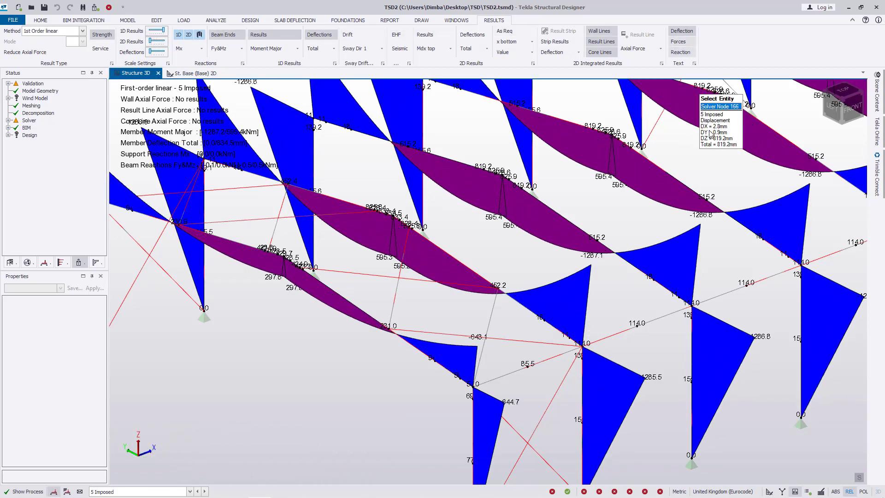
scroll(684, 236, "up", 10)
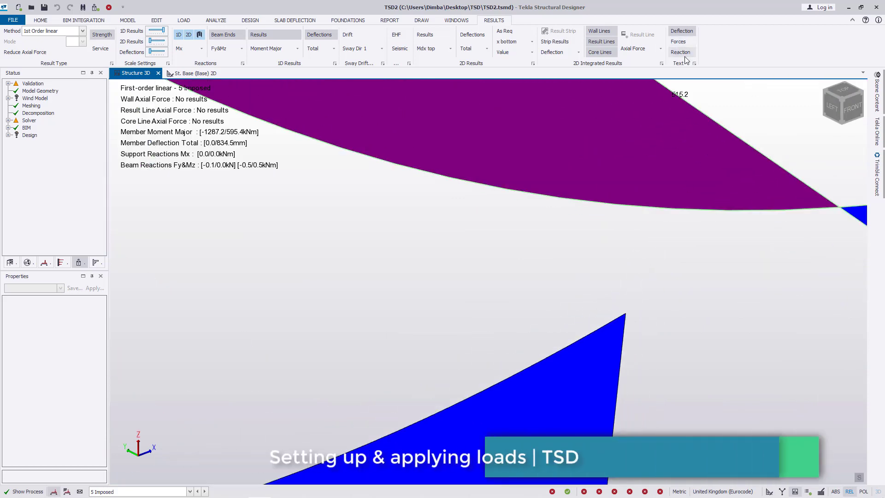
mouse_move(686, 208)
scroll(686, 208, "down", 10)
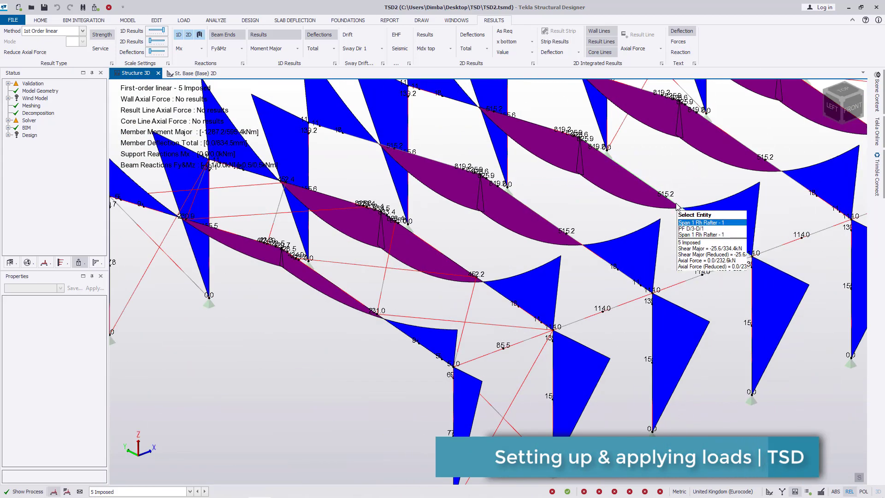
mouse_move(278, 156)
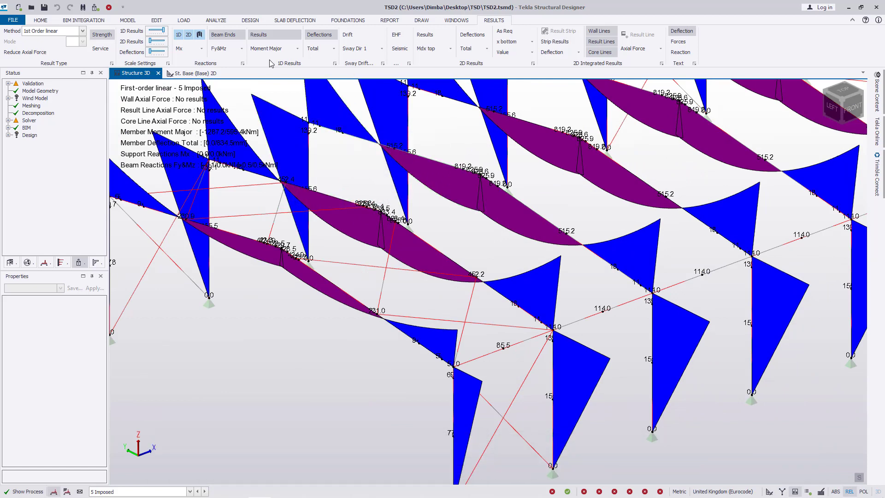
left_click(487, 49)
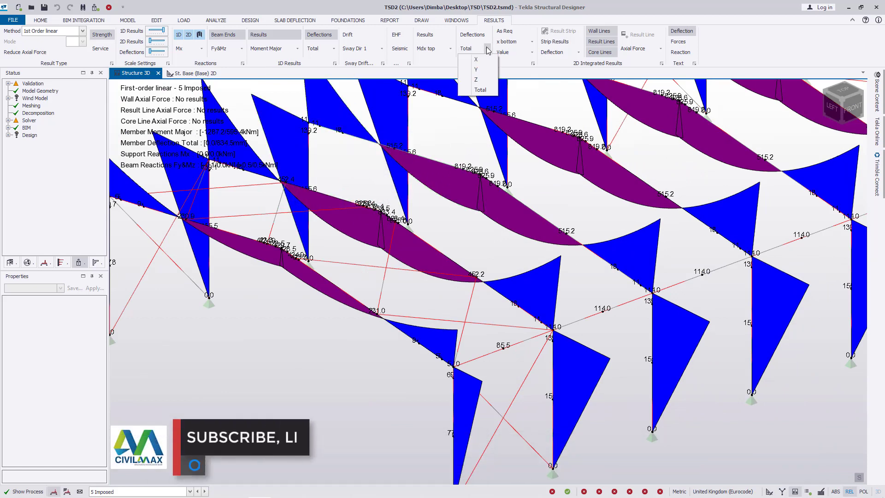
left_click(487, 90)
scroll(599, 289, "down", 3)
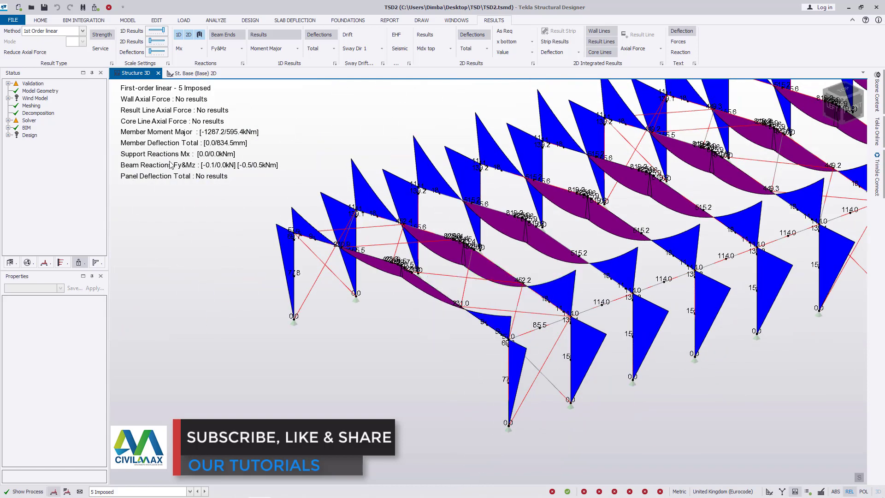
scroll(184, 162, "up", 5)
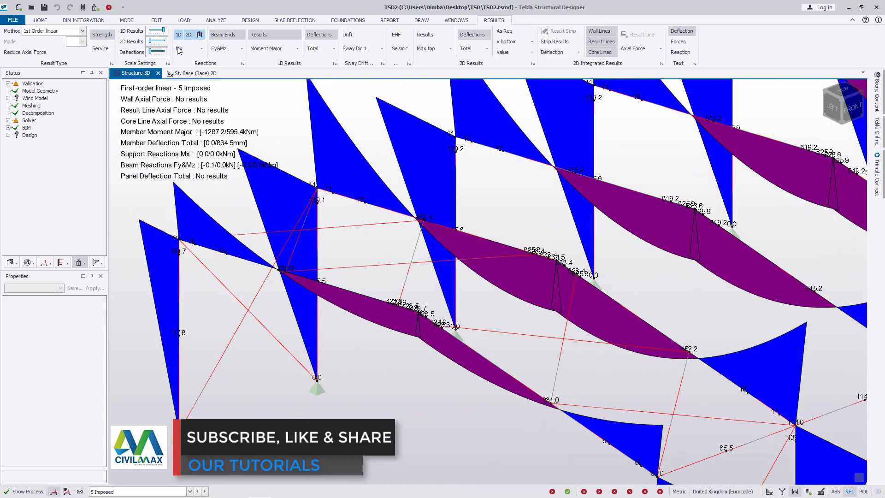
left_click(157, 32)
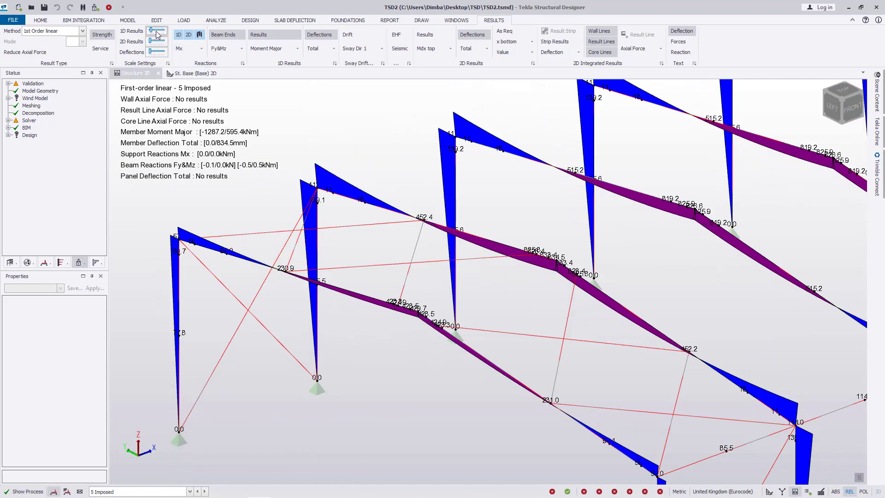
mouse_move(157, 33)
left_mouse_down()
mouse_move(178, 35)
mouse_move(156, 37)
mouse_move(171, 39)
left_mouse_up()
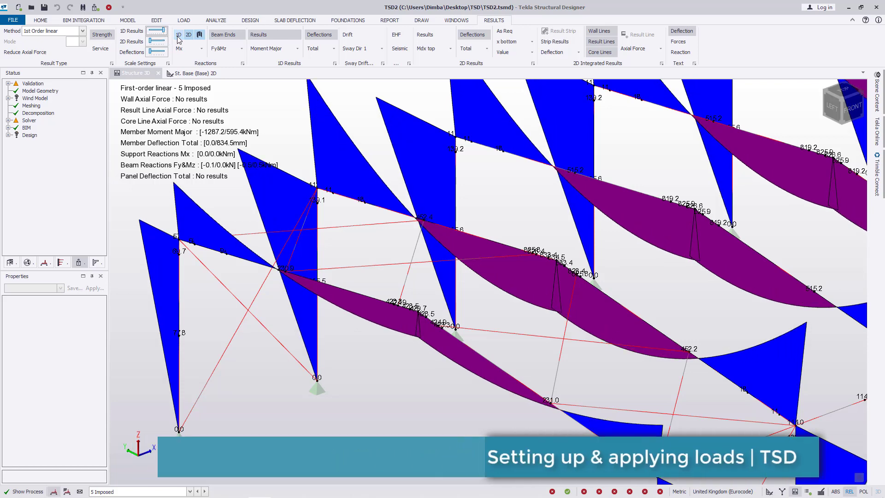
Step: Generate the Connection Resistance report, then return to the Structure 3D results view
left_click(390, 21)
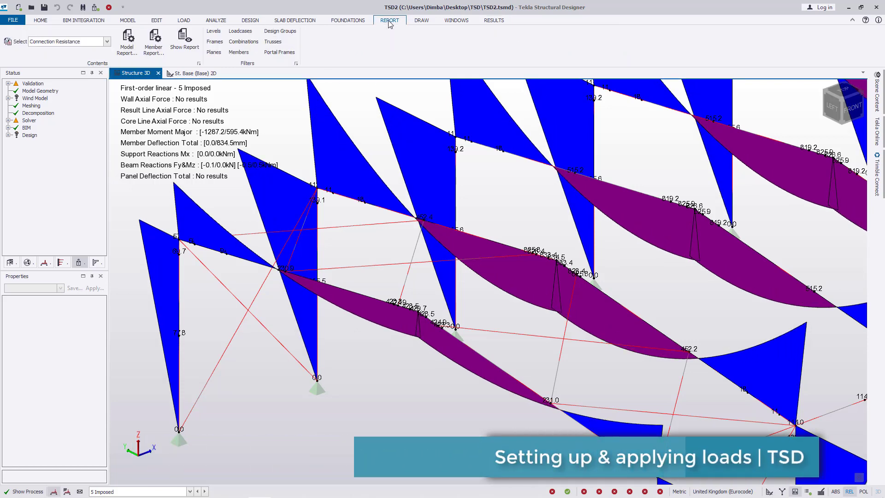
left_click(187, 49)
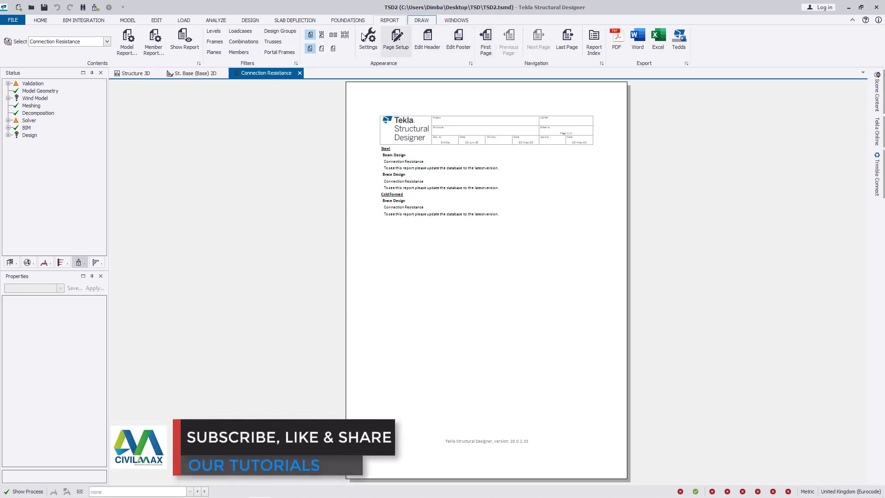
left_click(221, 22)
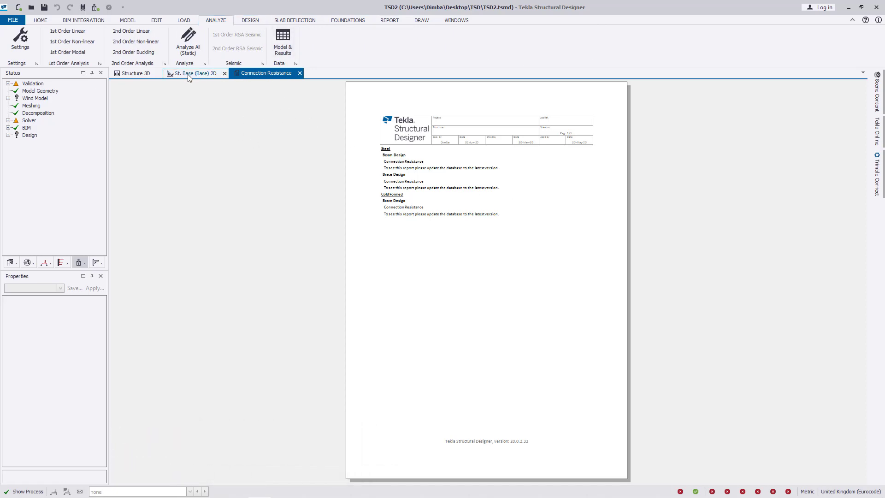
left_click(135, 73)
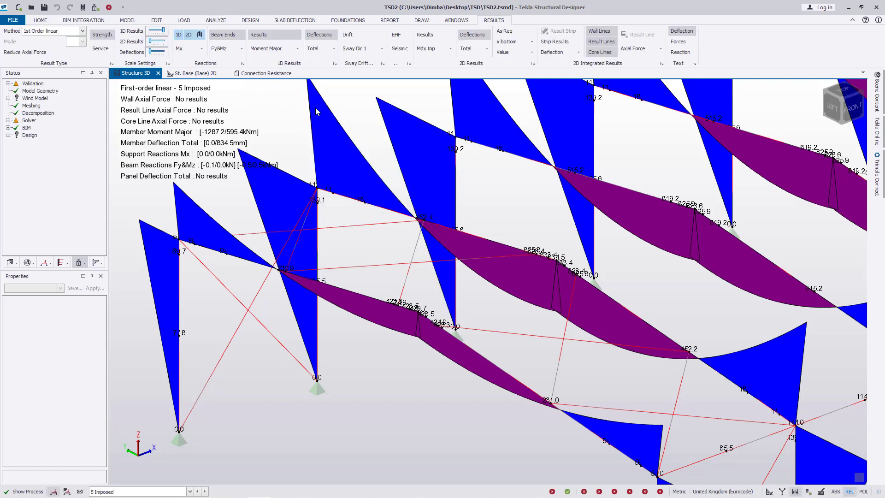
Step: Turn on strip results, hide the major moment diagrams, and shrink the 1D results scale
left_click(562, 44)
mouse_move(589, 107)
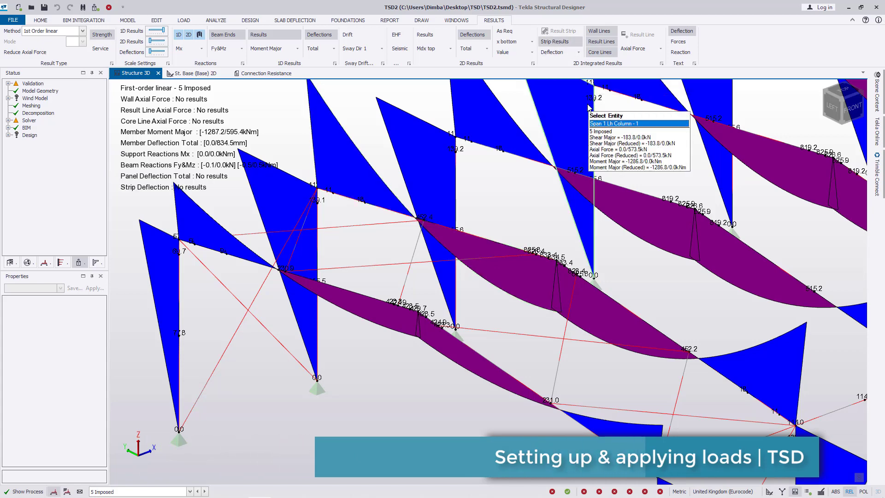
mouse_move(457, 89)
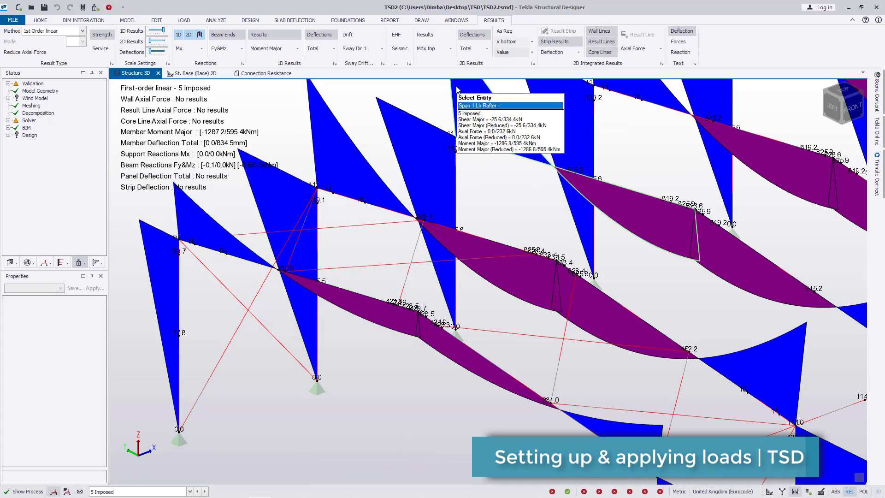
left_click(286, 50)
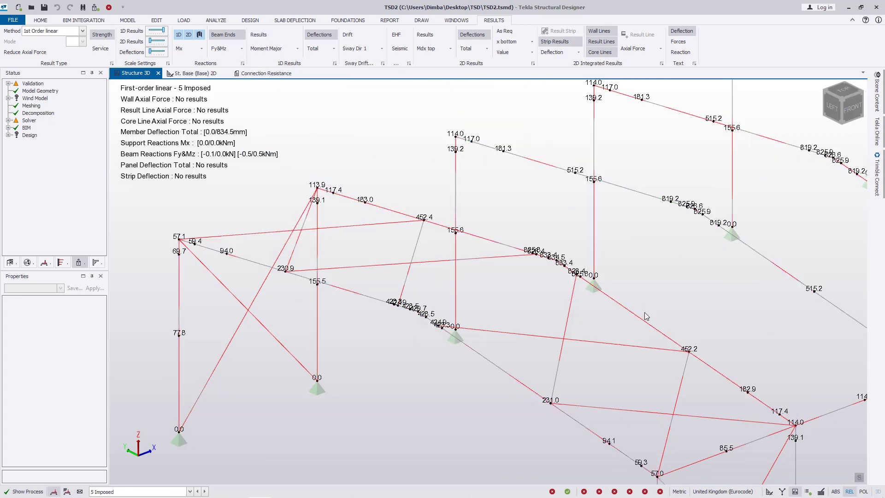
left_click_drag(164, 32, 149, 31)
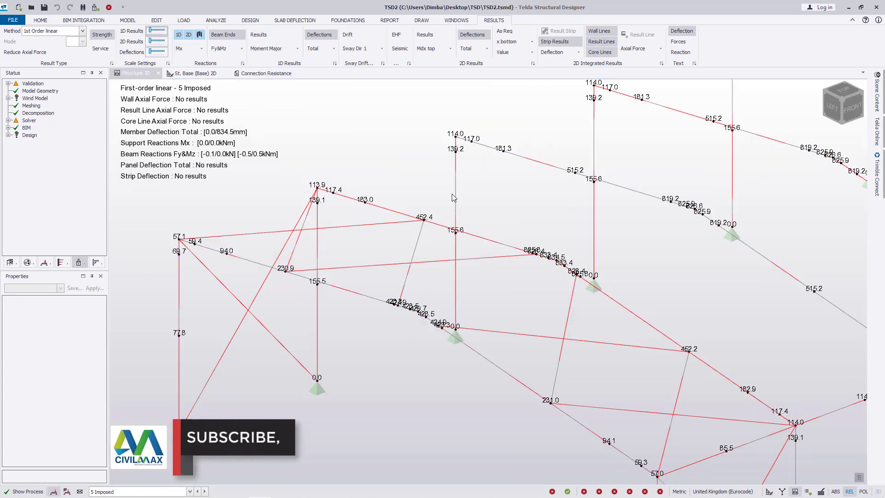
left_click(369, 137)
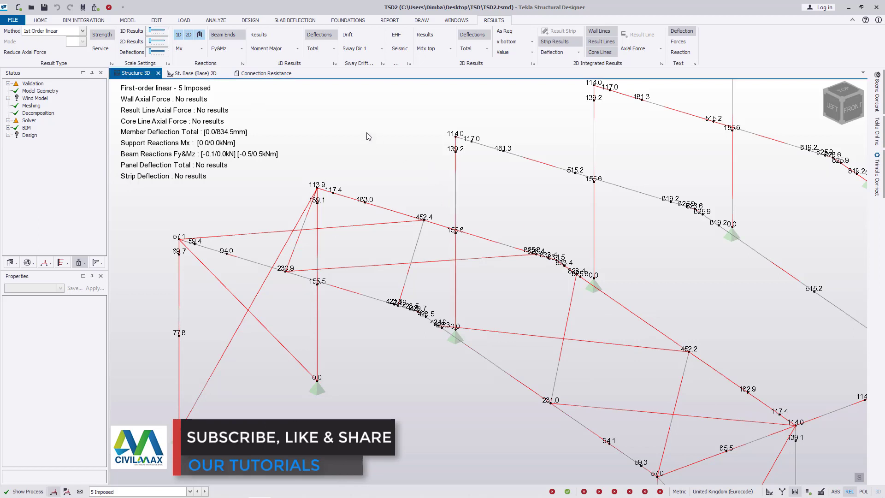
Step: Animate the deflected shape at 26 fps for 5 seconds with 2.6 scaling, then close the dialog
right_click(377, 128)
right_click(402, 150)
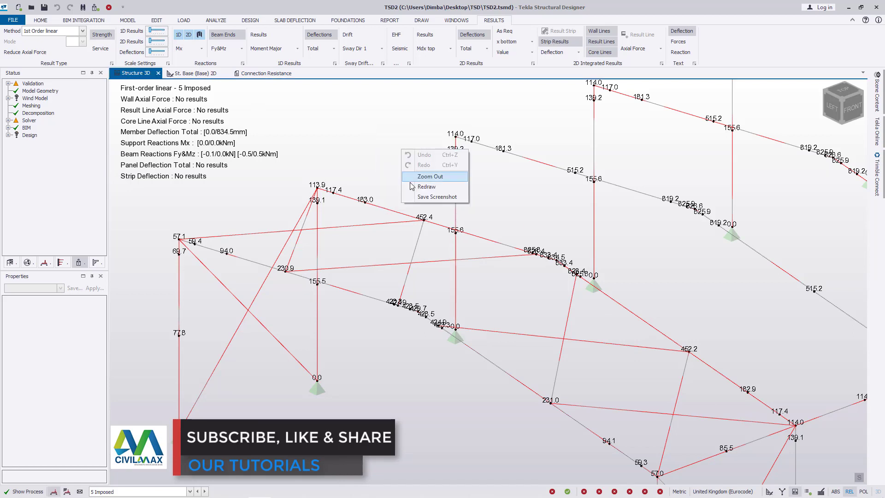
right_click(397, 160)
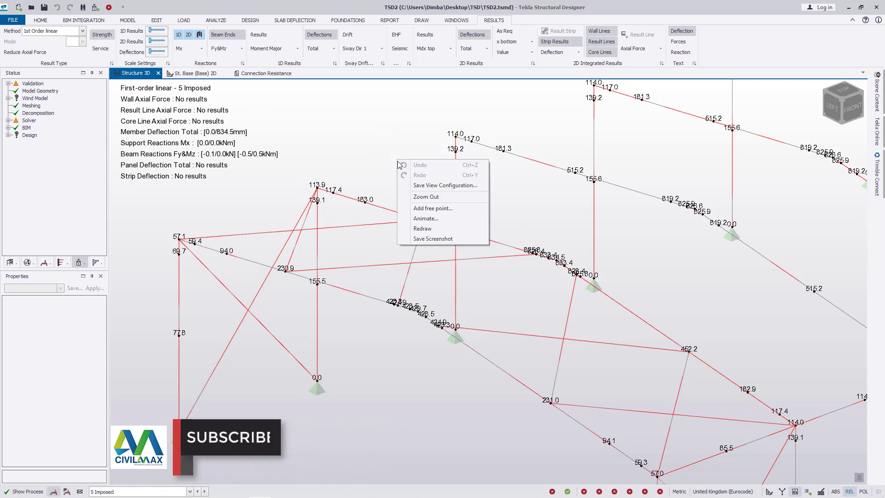
left_click(425, 220)
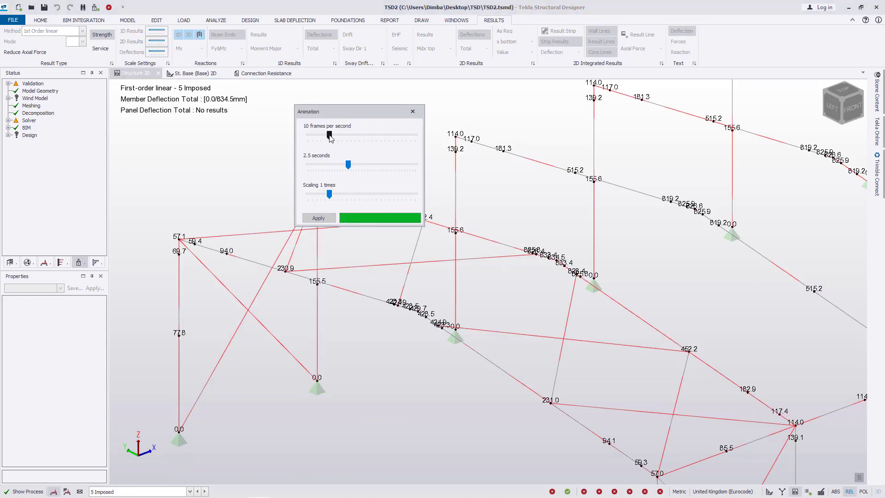
left_click_drag(331, 138, 398, 135)
left_click_drag(349, 165, 414, 165)
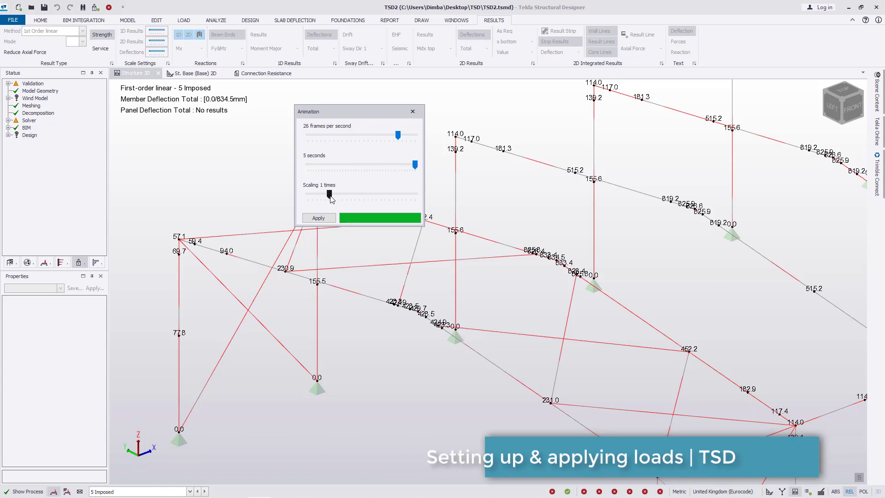
left_click_drag(330, 195, 398, 194)
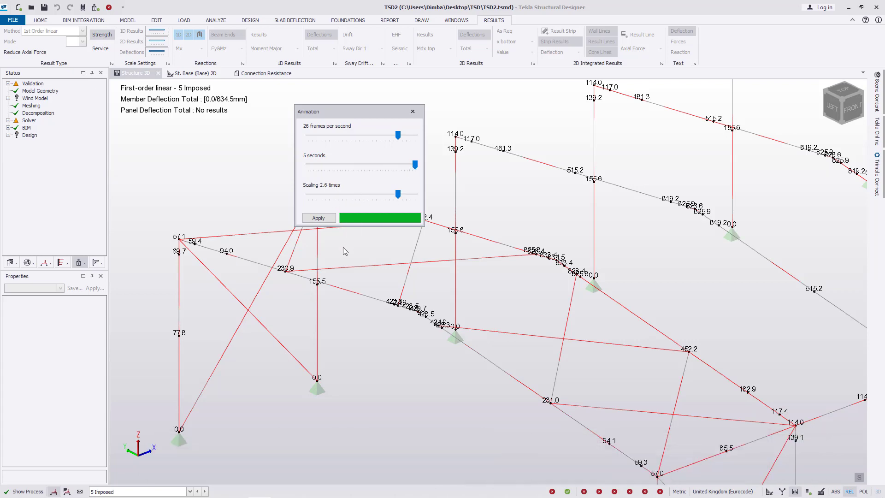
left_click(318, 219)
scroll(549, 256, "up", 10)
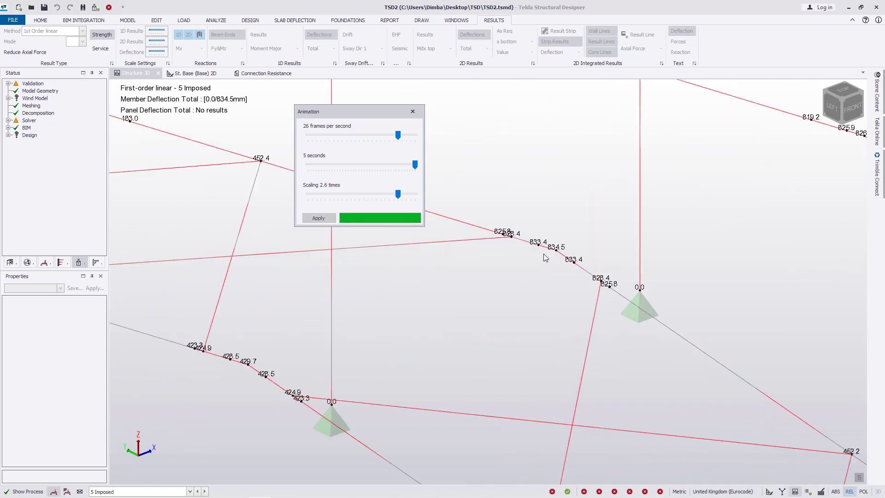
left_click(413, 111)
Step: Turn off deflection text labels, enlarge the 1D diagrams, keep deflections at Total, and show Analyze commands
scroll(496, 271, "down", 8)
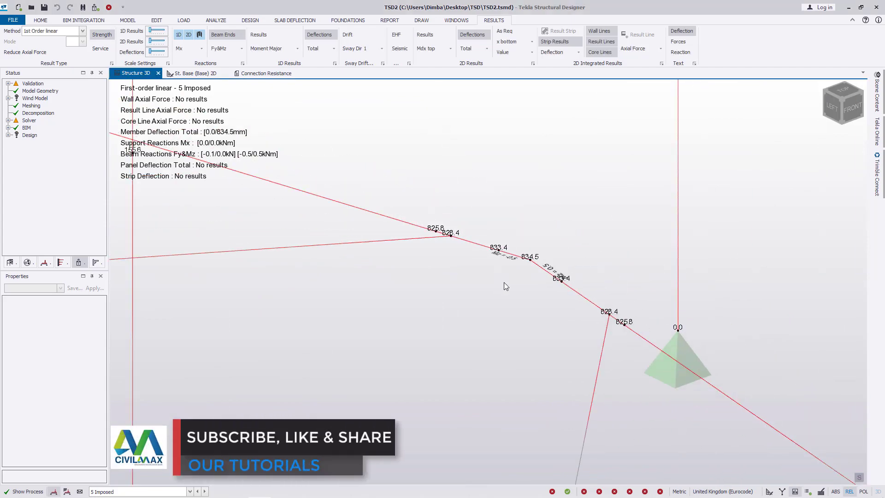
left_click(685, 32)
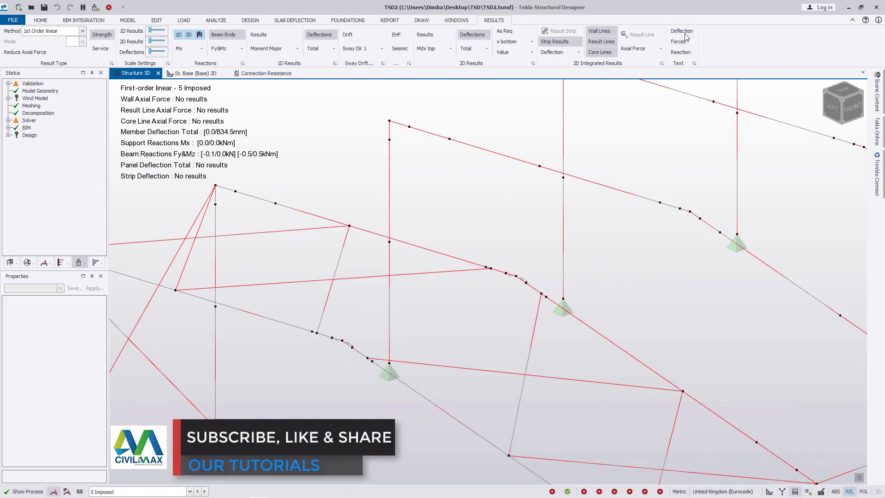
scroll(538, 295, "up", 10)
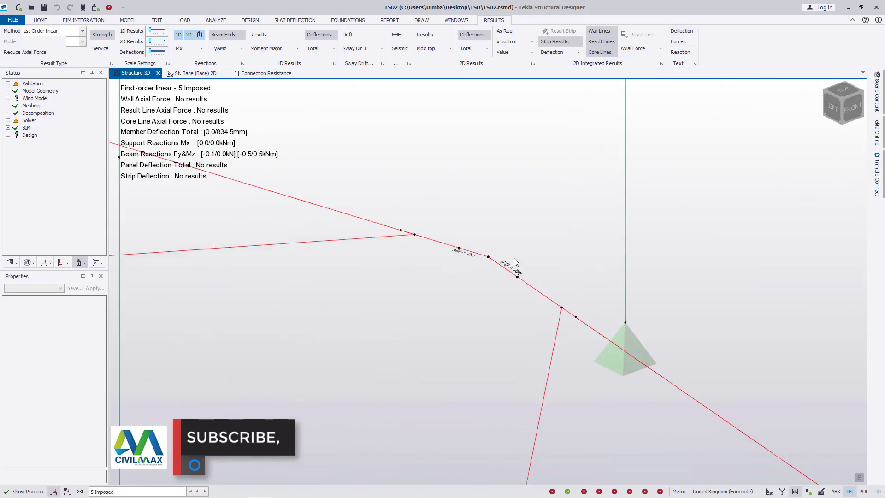
scroll(582, 303, "down", 1)
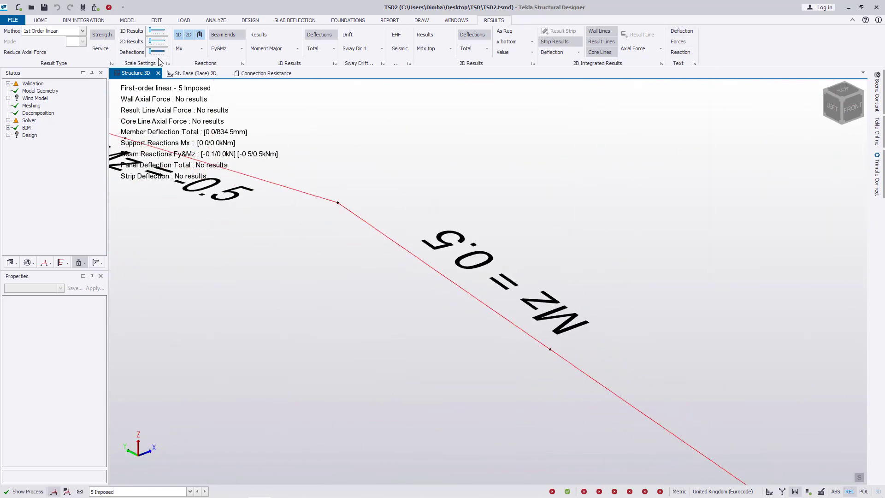
left_click_drag(152, 33, 161, 33)
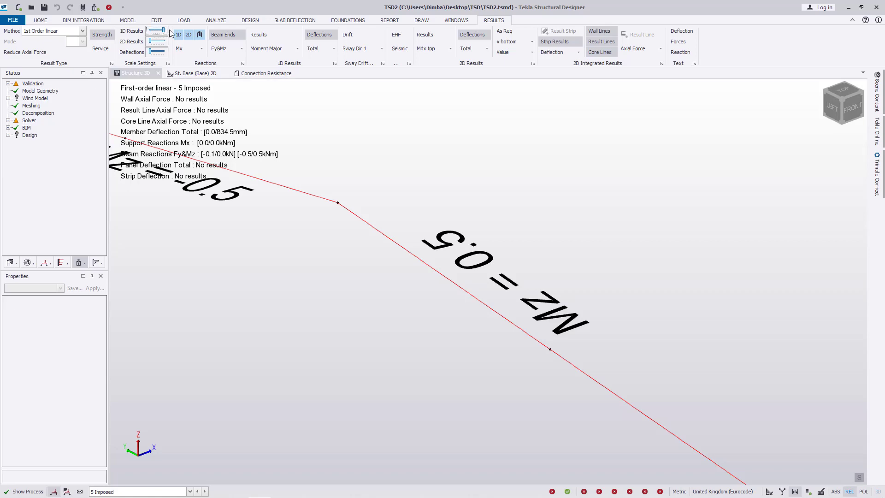
scroll(544, 239, "down", 10)
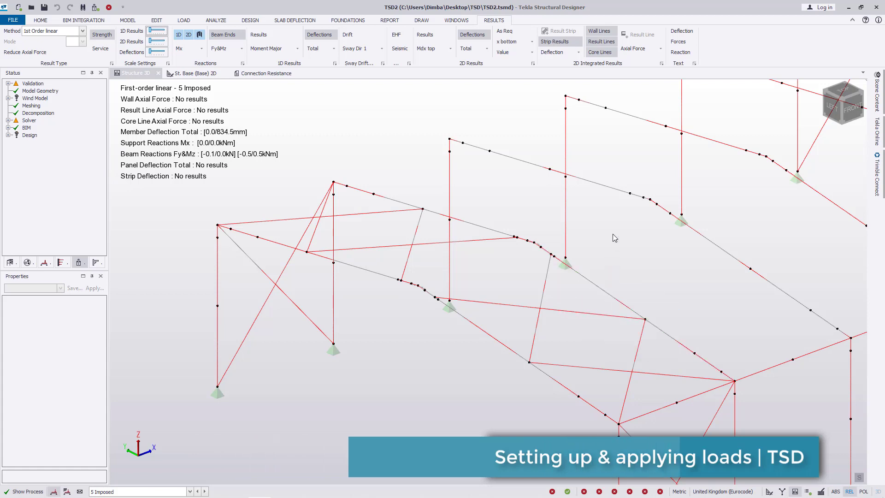
left_click(333, 49)
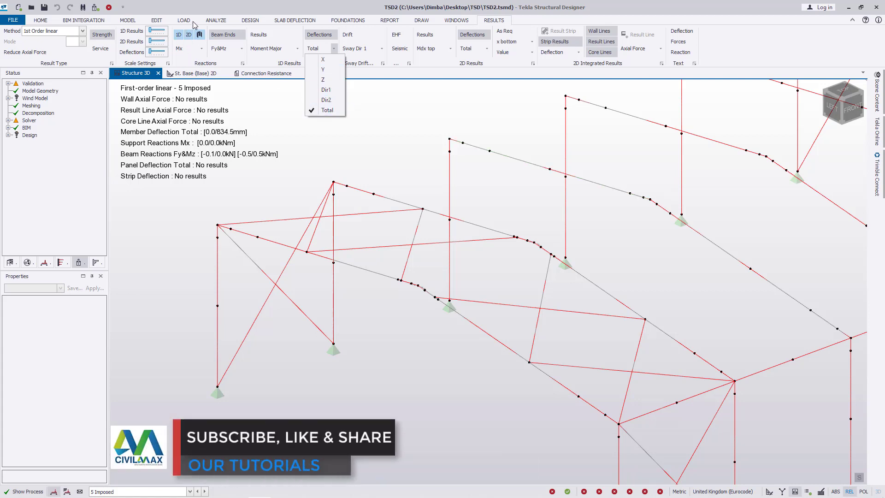
left_click(216, 21)
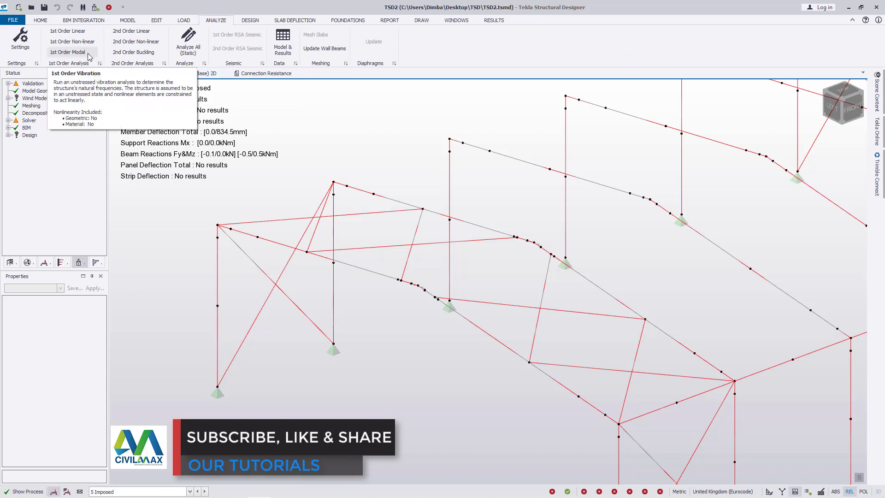
Step: Run a 1st Order Non-linear analysis for 4 Wind and return to the rendered model view
left_click(74, 41)
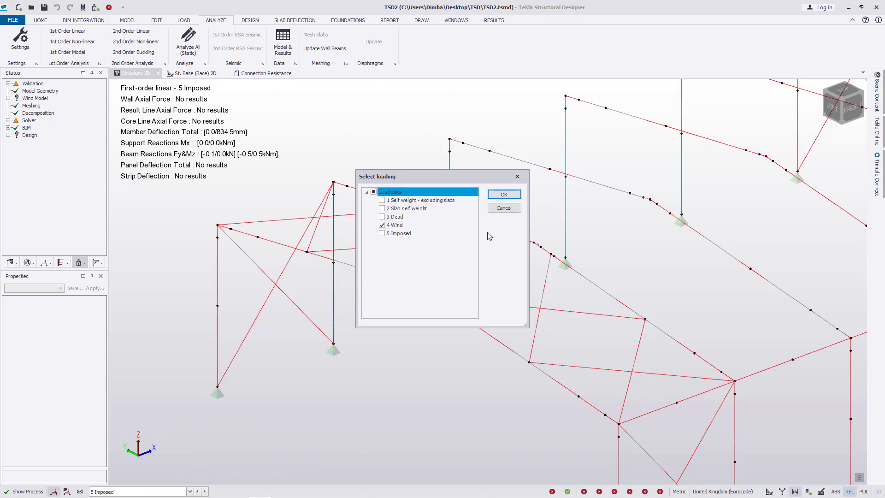
left_click(504, 196)
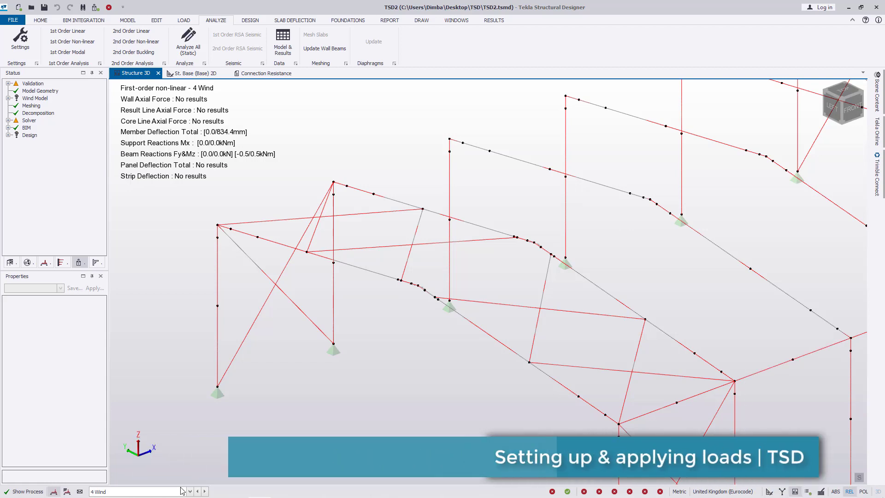
left_click(767, 493)
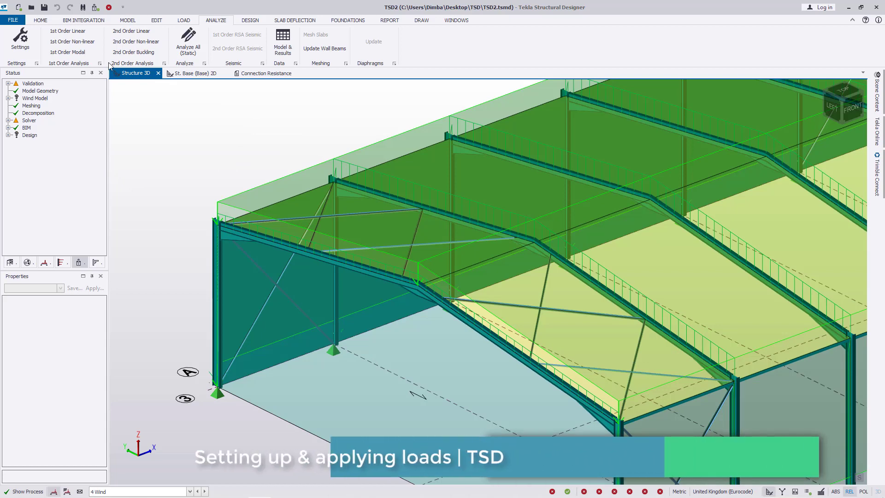
Step: Run Analyze All (Static) and view the 4 Wind loads across the roof and walls
left_click(189, 50)
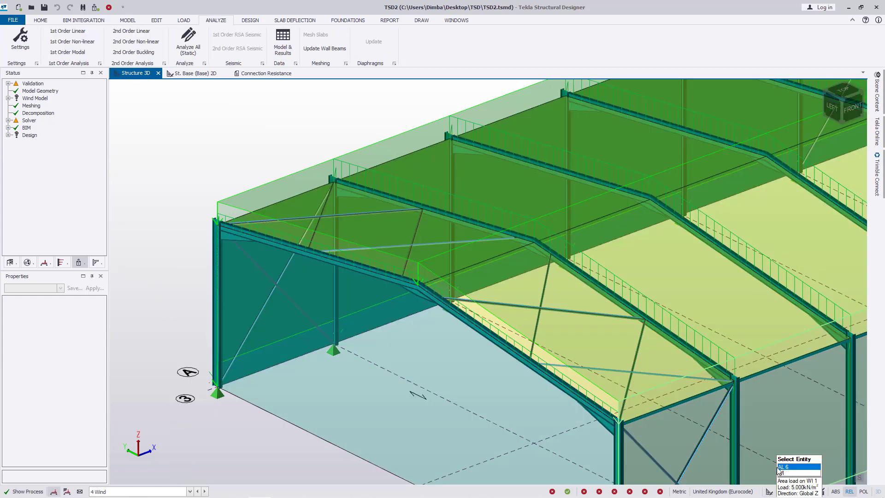
scroll(230, 181, "down", 2)
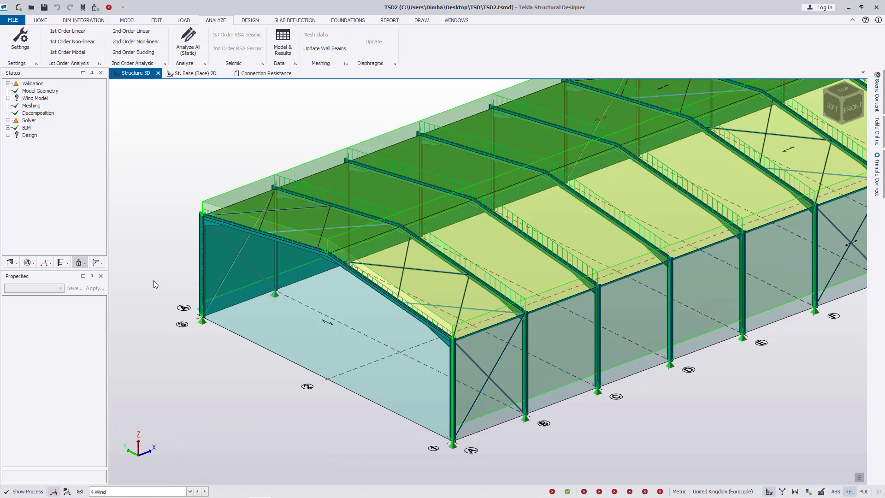
Step: Keep the analysis settings unchanged and run a 1st Order Linear analysis for 5 Imposed only
left_click(19, 39)
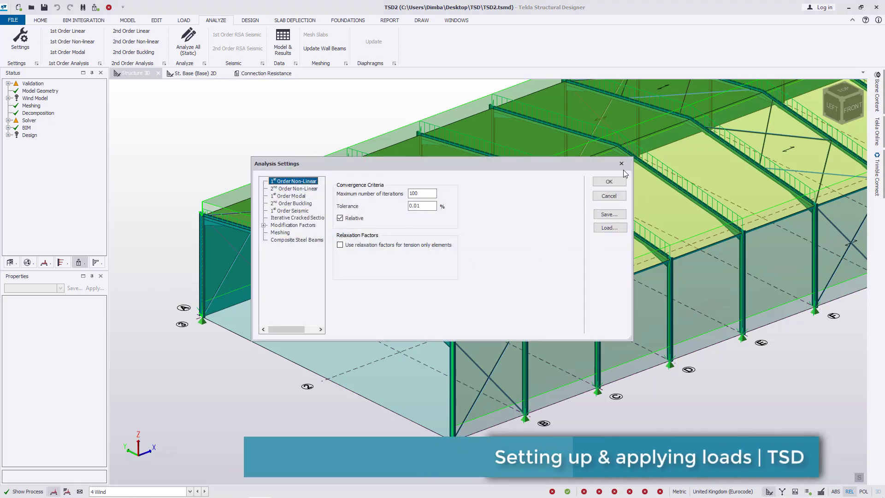
left_click(610, 181)
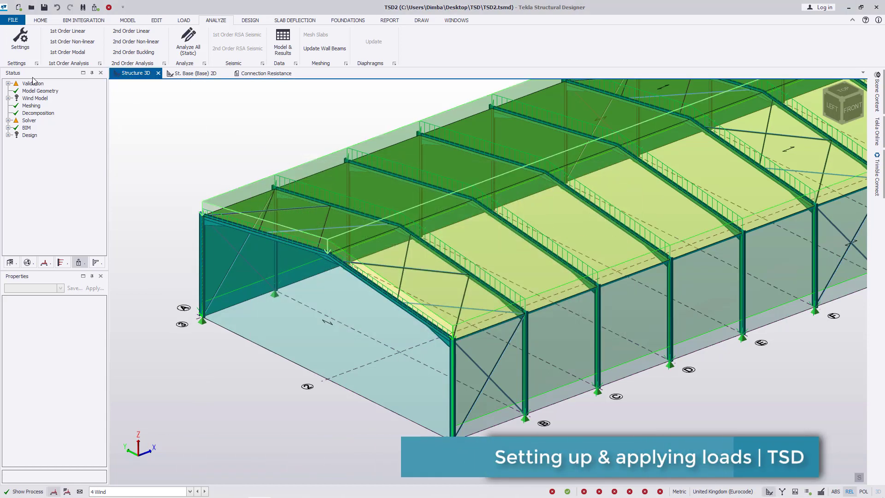
left_click(67, 31)
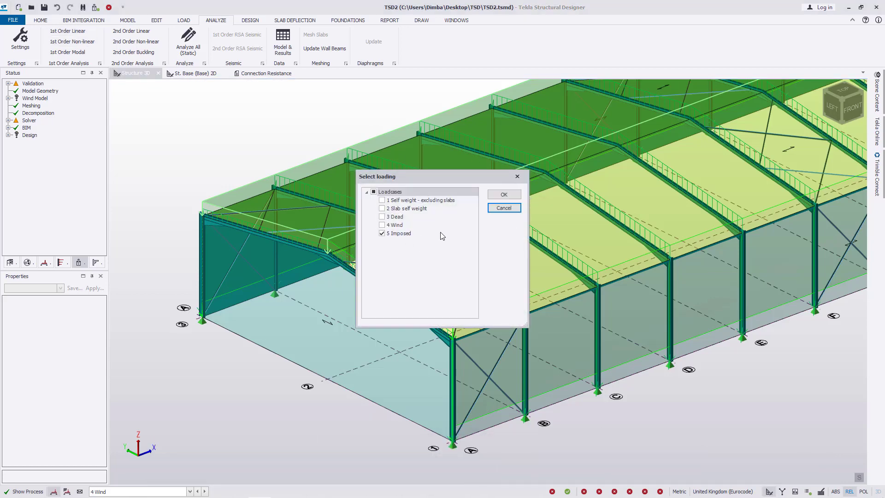
left_click(504, 195)
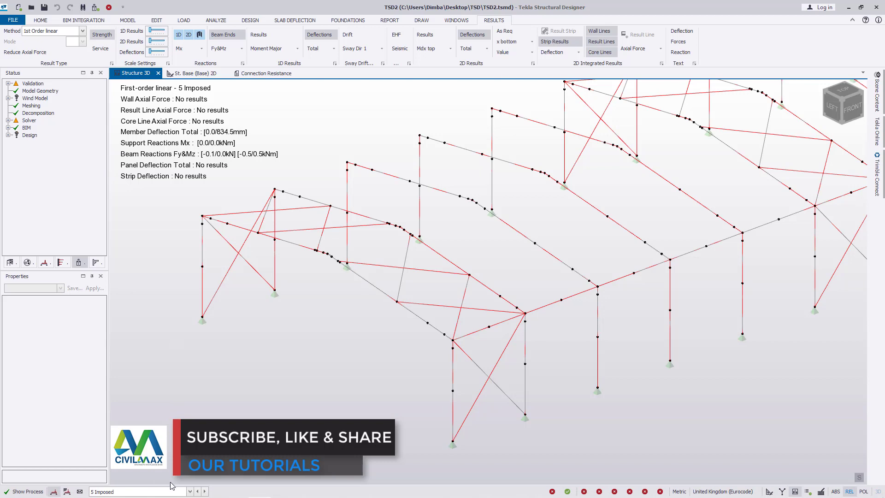
left_click(190, 492)
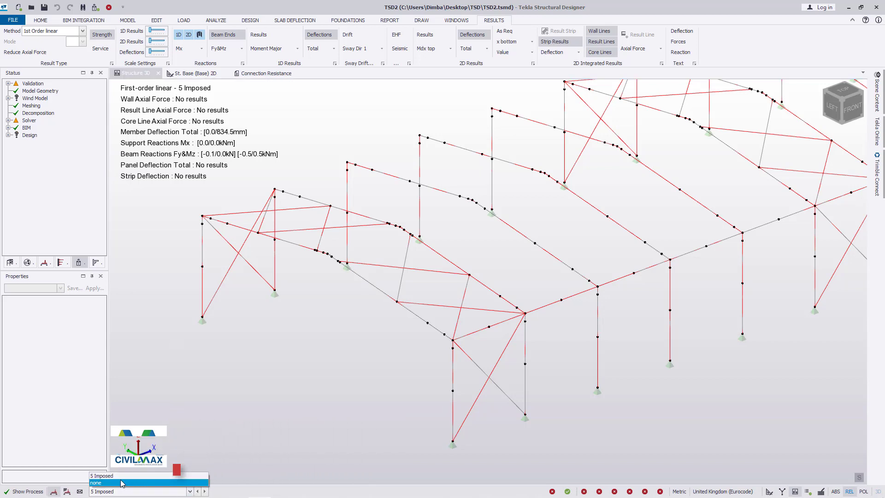